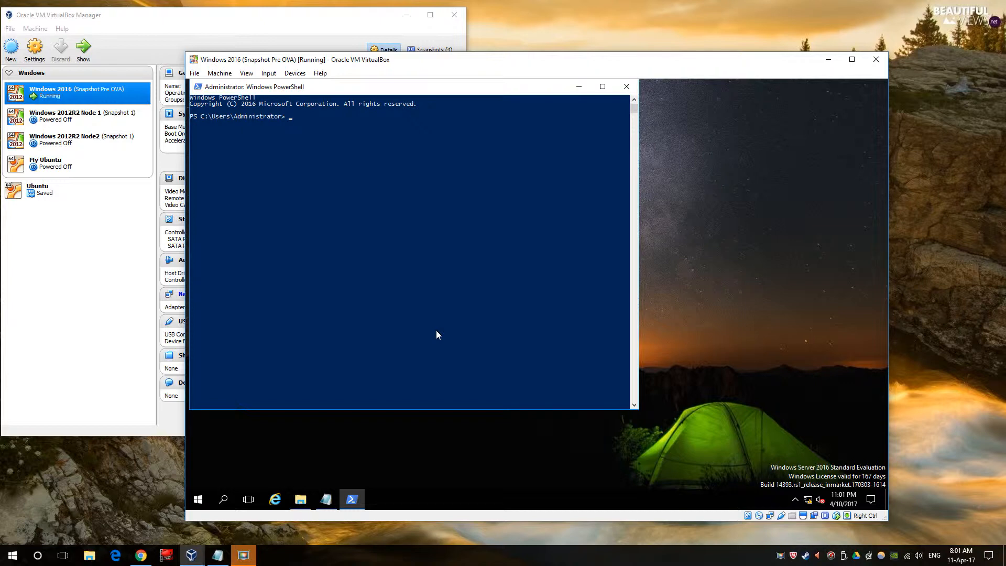
- Check the CreateDomain and JoinDomain scripts in the C:\Scripts folder and close its window
left_click(301, 499)
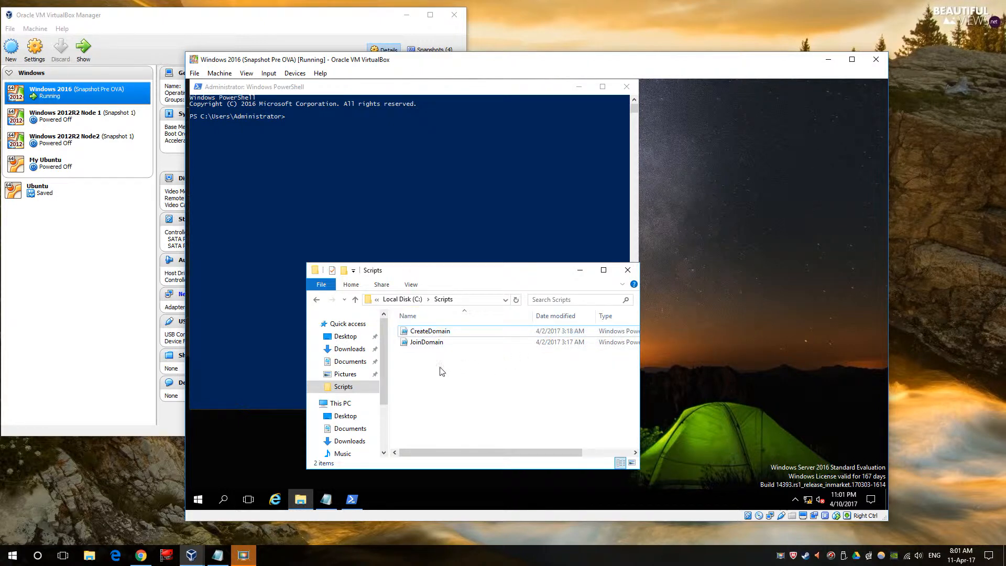
left_click(628, 270)
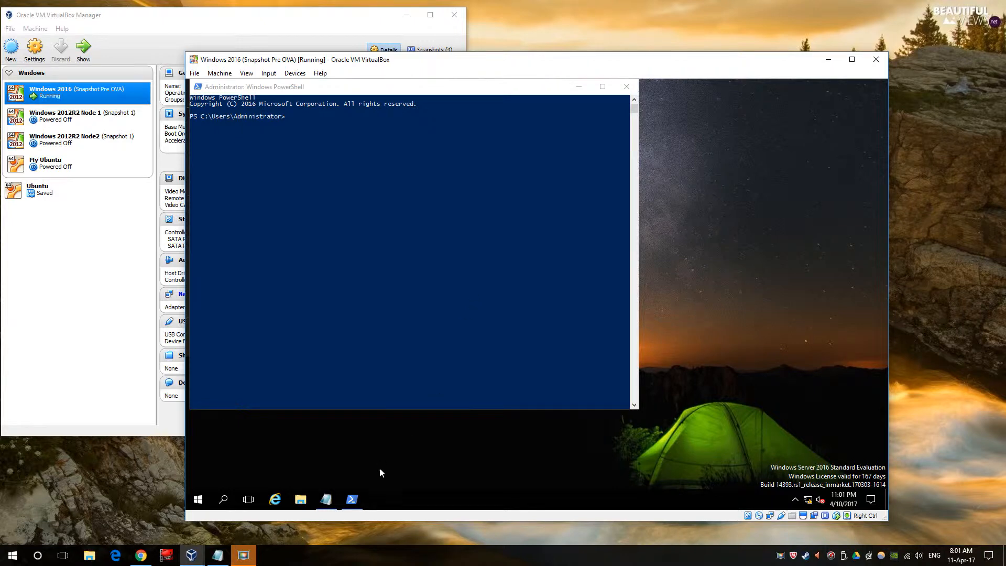
- Review the DISM image clean-up command and the Sysprep SID-change command in the virtual machine's Notepad notes
left_click(327, 499)
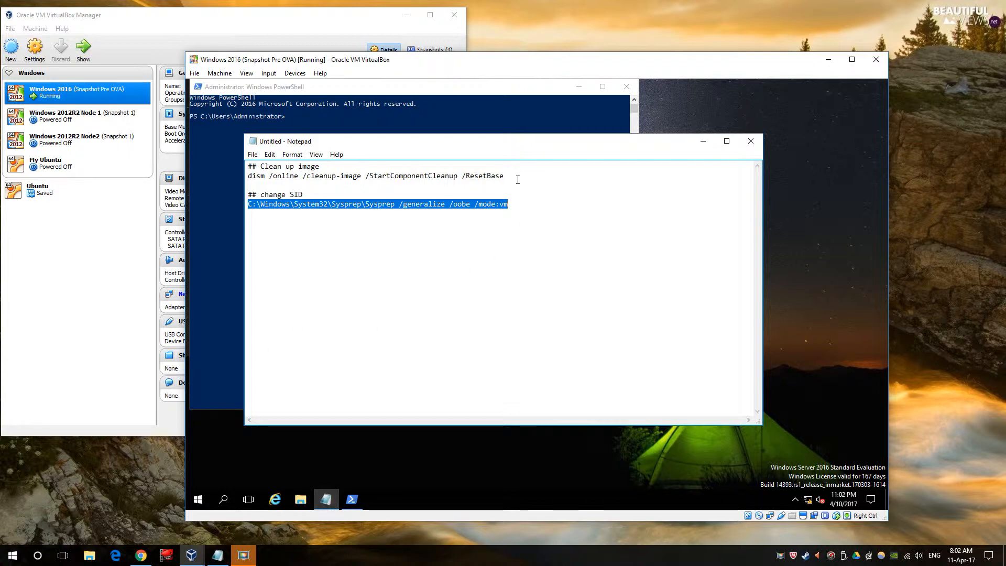
left_click(262, 186)
left_click_drag(262, 186, 229, 180)
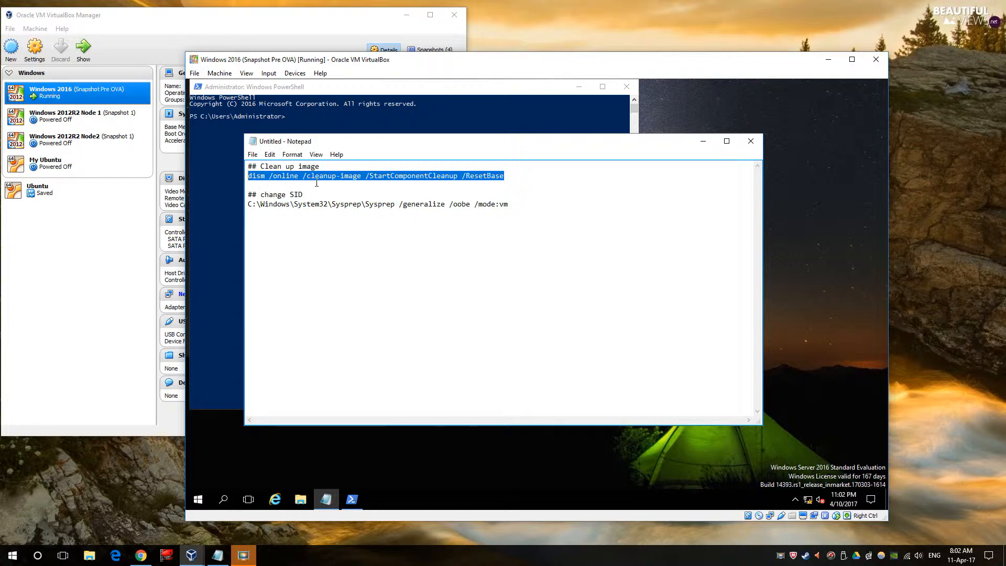
left_click(248, 185)
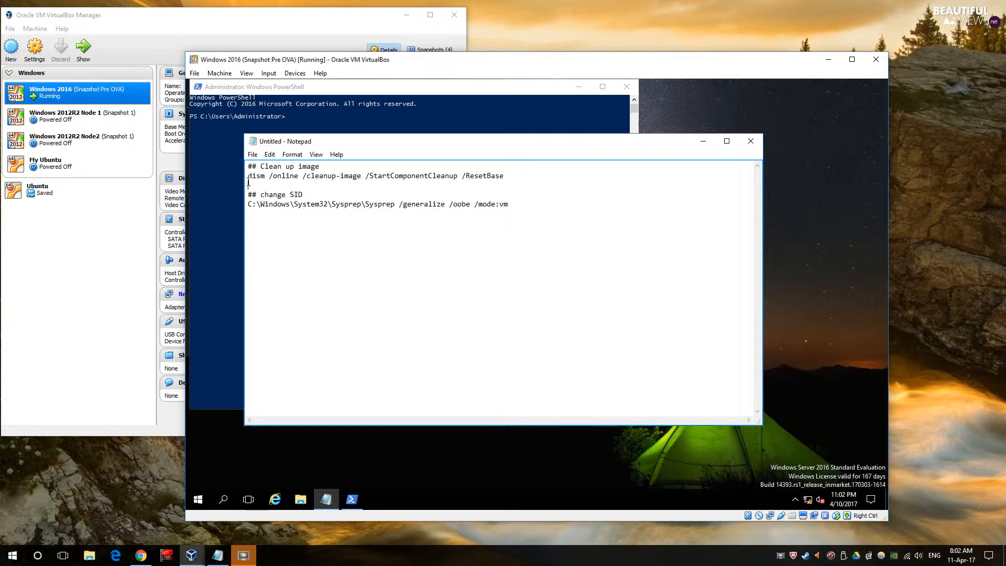
left_click_drag(269, 177, 461, 178)
left_click(464, 181)
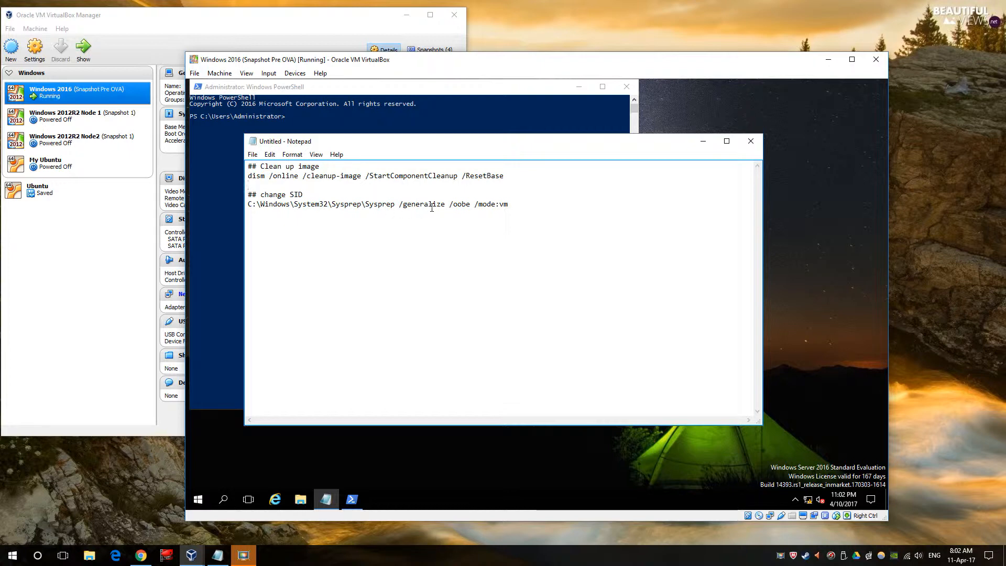
left_click_drag(511, 176, 292, 206)
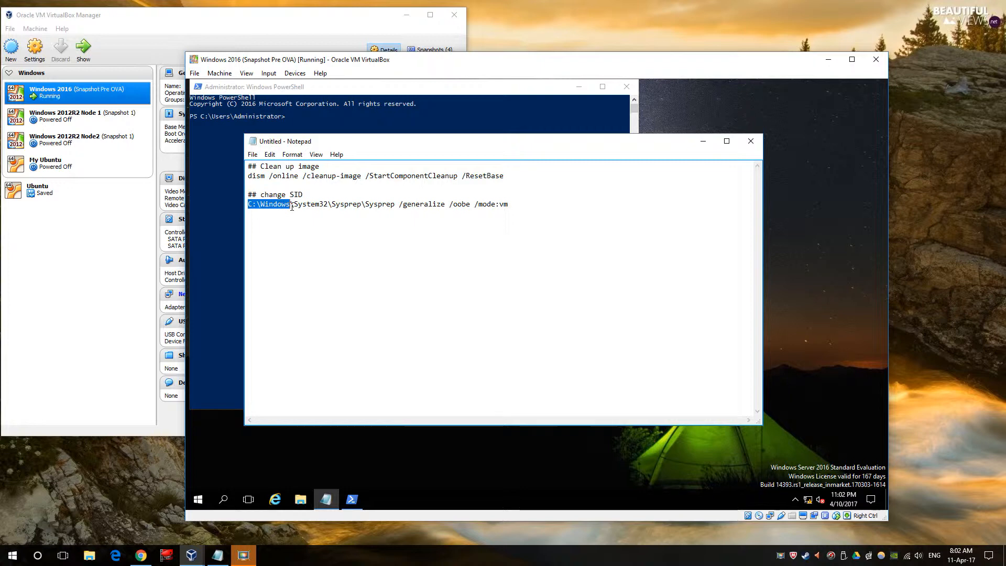
left_click_drag(257, 176, 507, 177)
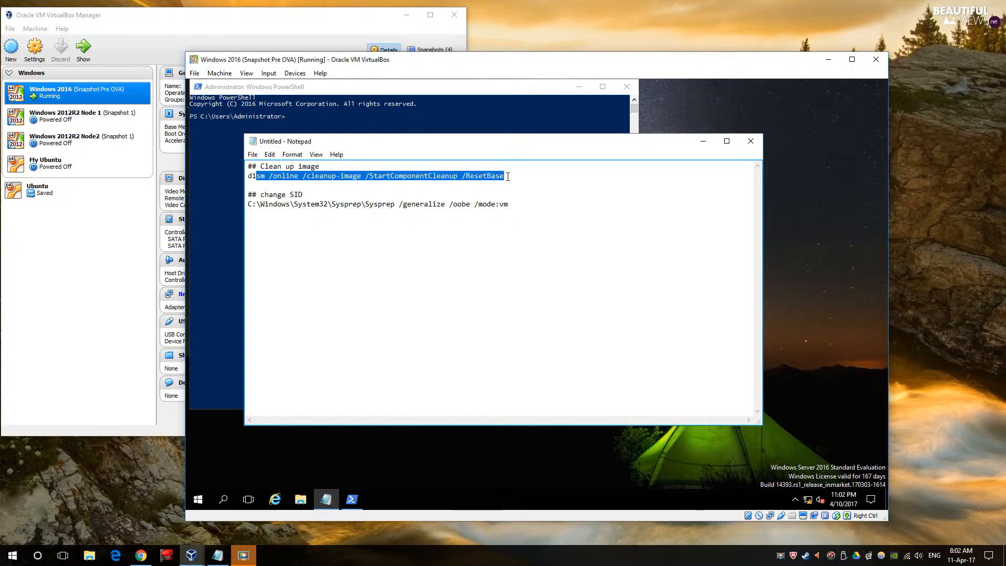
left_click(507, 177)
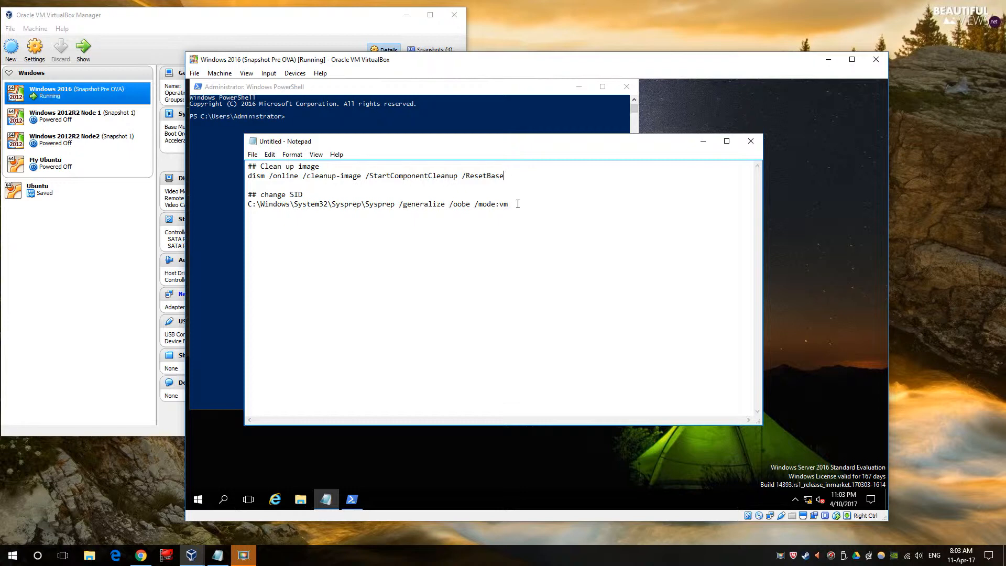
left_click_drag(517, 204, 240, 213)
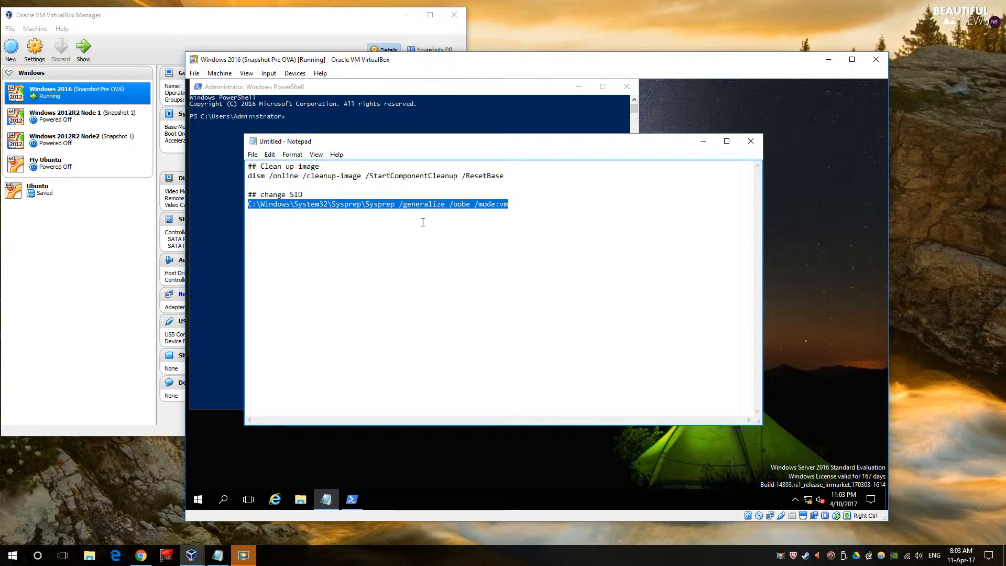
left_click(519, 210)
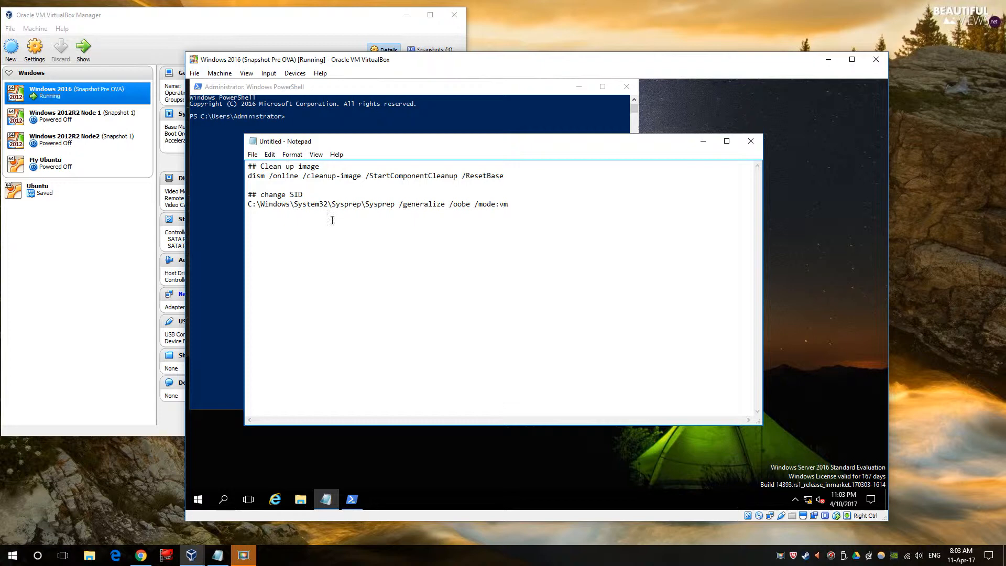
- Append /shutdown to the end of the Sysprep command under "## change SID" in the notes
left_click_drag(403, 206, 513, 208)
left_click(505, 212)
type("/")
type("shutdown")
- Copy the full Sysprep /generalize /oobe /mode:vm /shutdown command from the notes, run it in PowerShell, and close Notepad without saving
left_click_drag(552, 209, 248, 209)
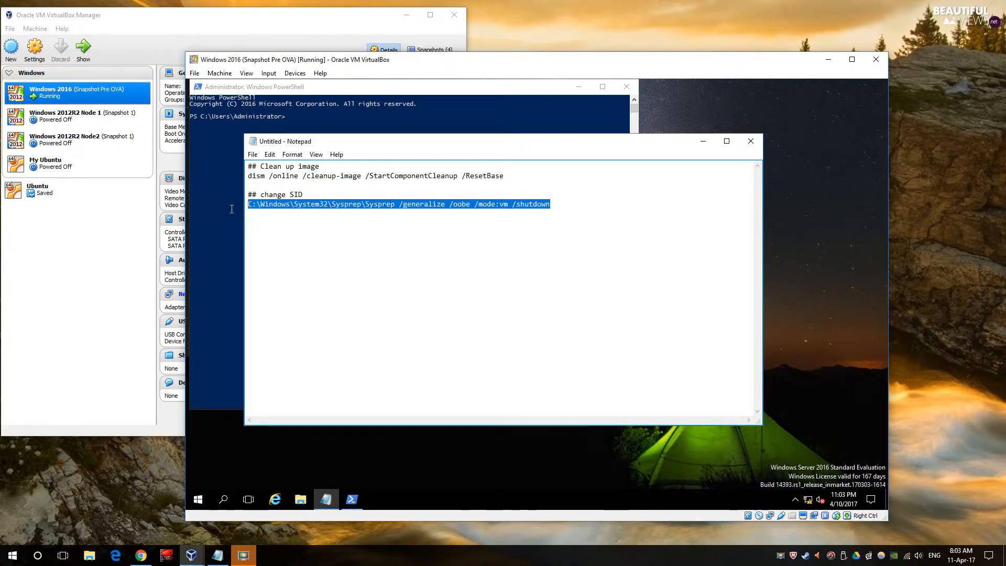
right_click(273, 210)
left_click(286, 240)
left_click(334, 127)
right_click(344, 145)
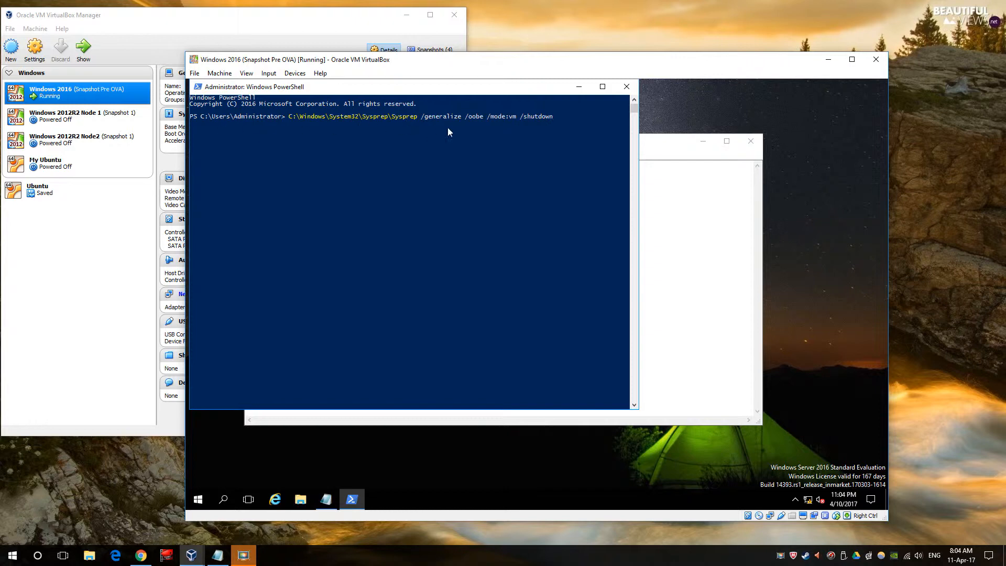
key("Return")
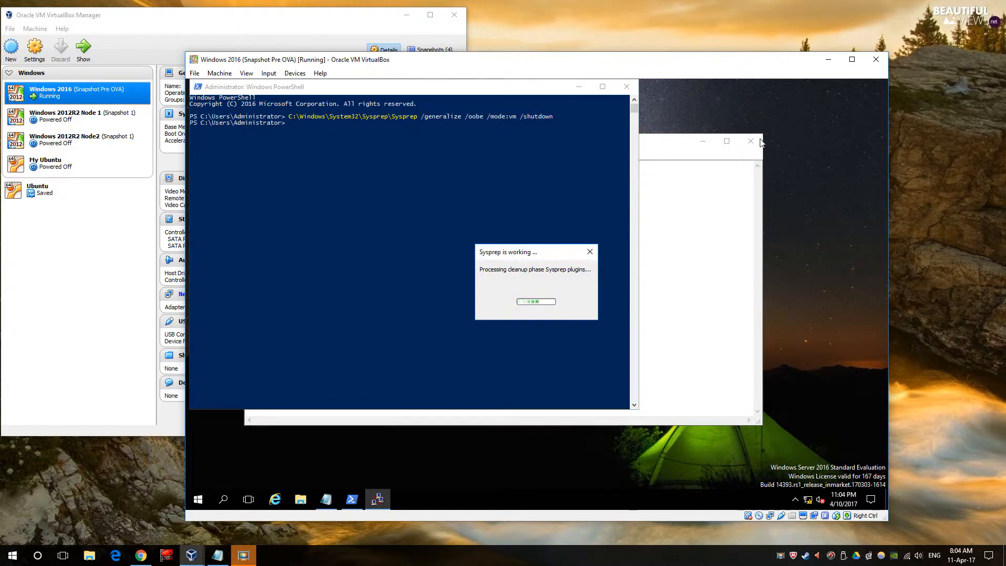
left_click(755, 140)
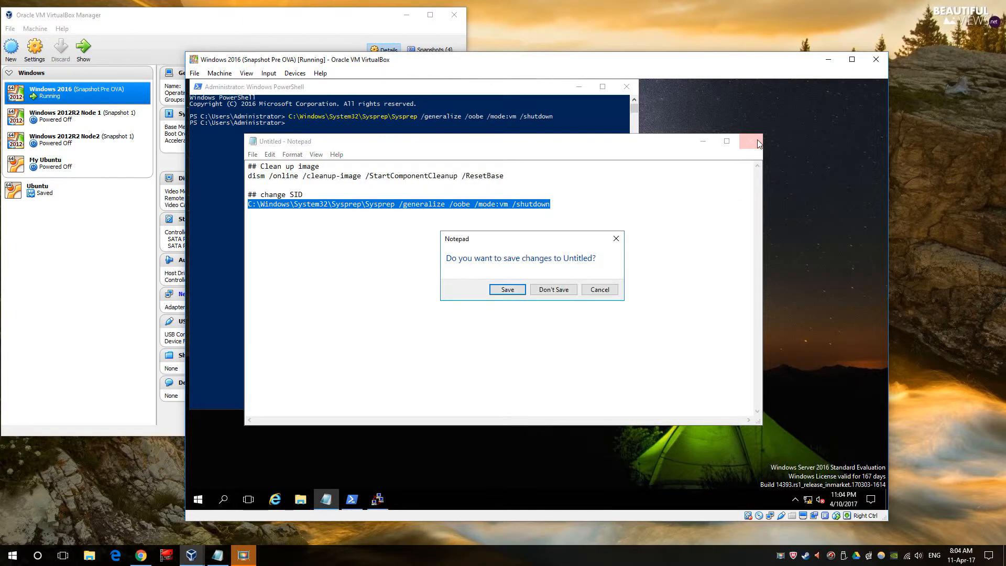
left_click(554, 290)
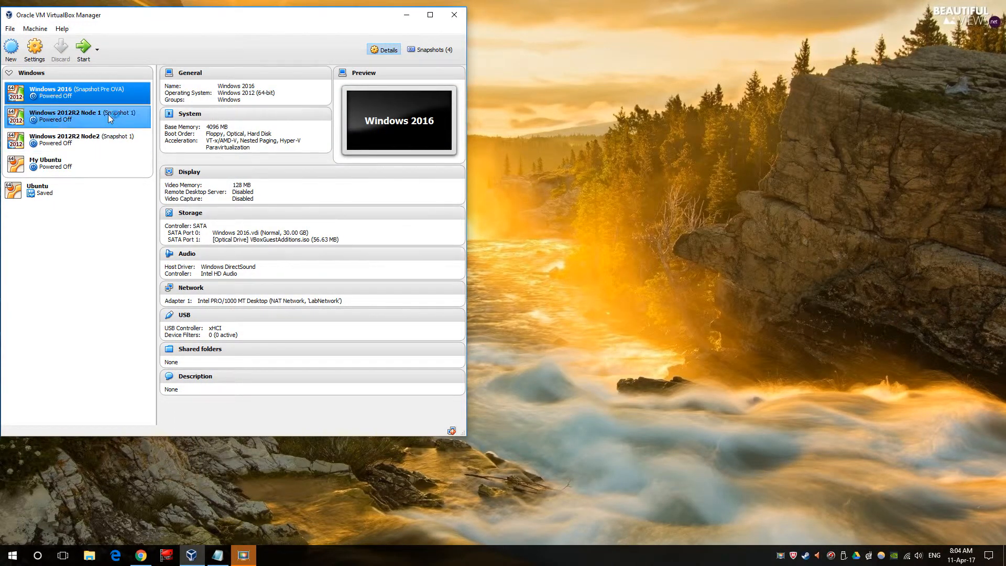
- Start exporting the powered-off Windows 2016 virtual machine as the appliance file Windows 2016.ova and accept the storage settings
right_click(87, 96)
left_click(71, 96)
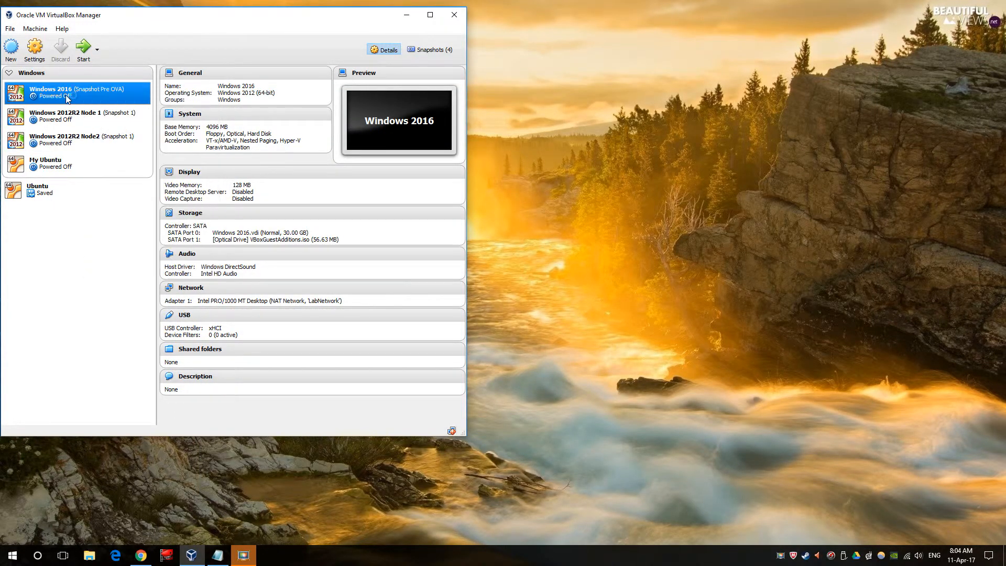
left_click(9, 29)
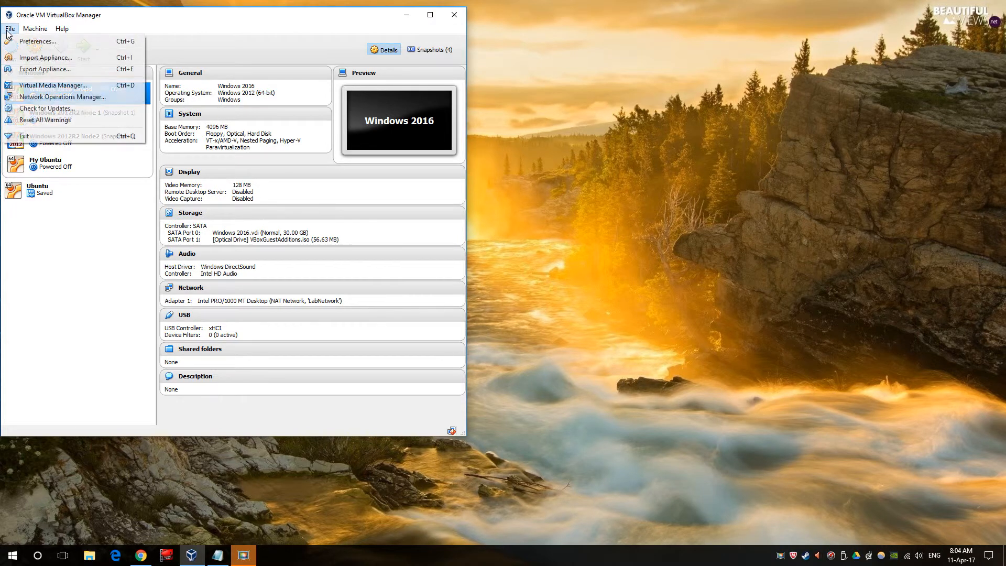
left_click(53, 74)
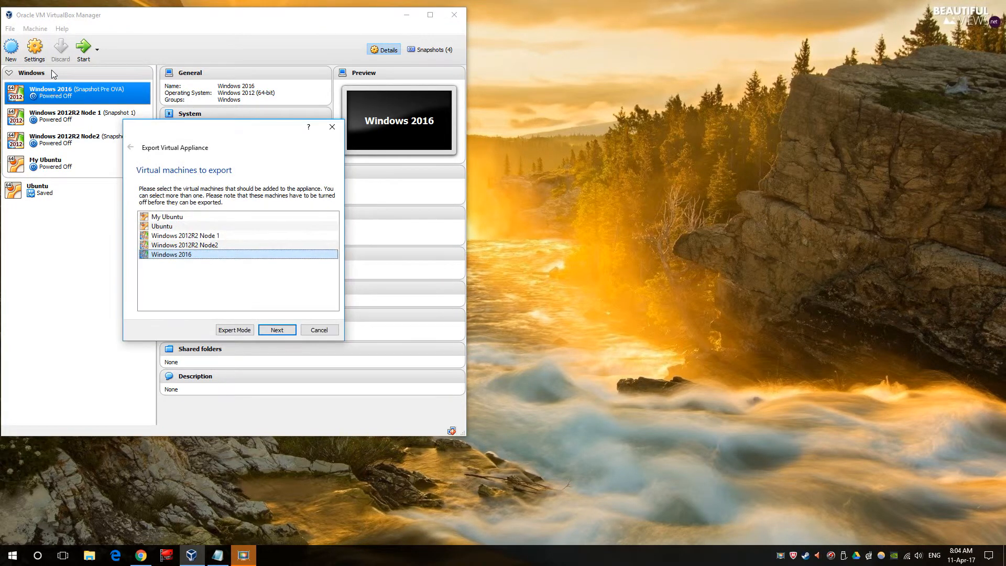
left_click(275, 330)
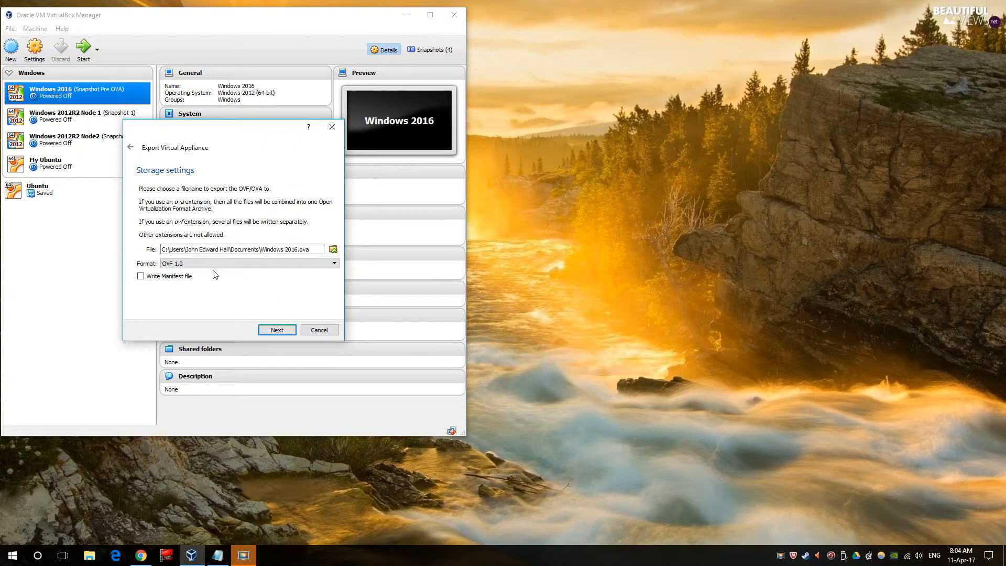
left_click(241, 266)
left_click(225, 285)
left_click(189, 267)
left_click(186, 279)
left_click(277, 330)
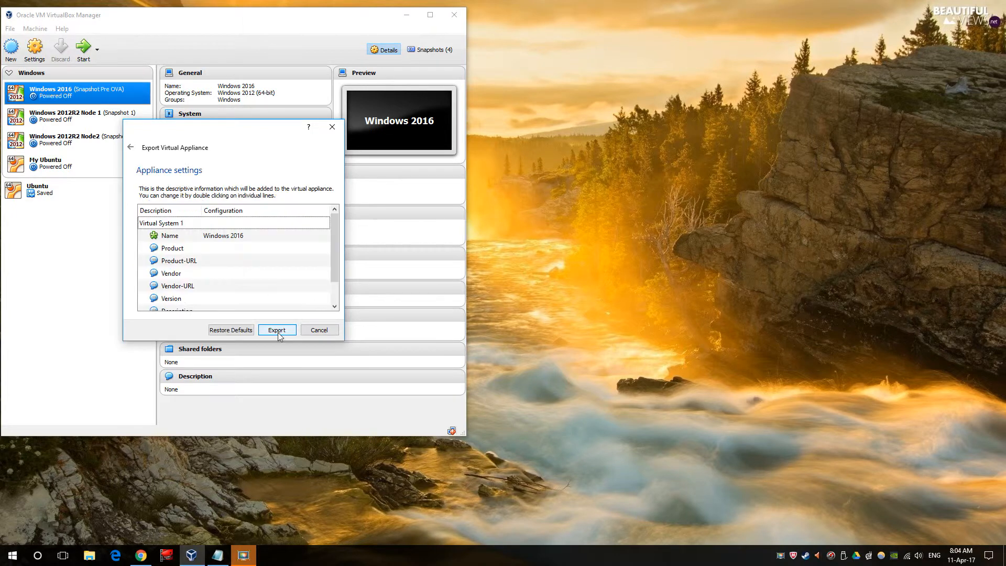
- Set the appliance description to "Windows 2016 Clean Patched April 2017" and start the export, moving the progress window aside
left_click(176, 250)
left_click_drag(331, 251, 332, 280)
double_click(190, 288)
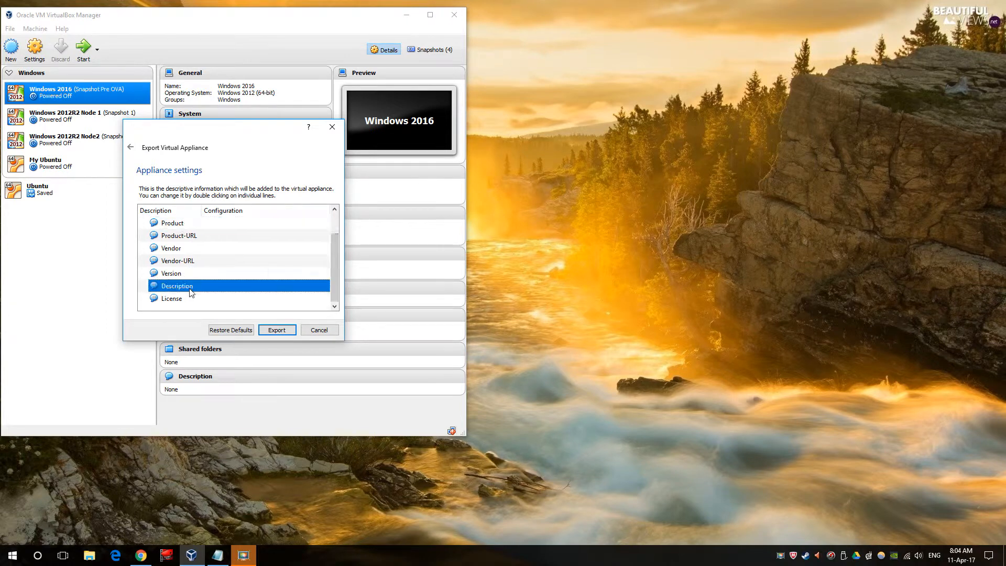
left_click(261, 288)
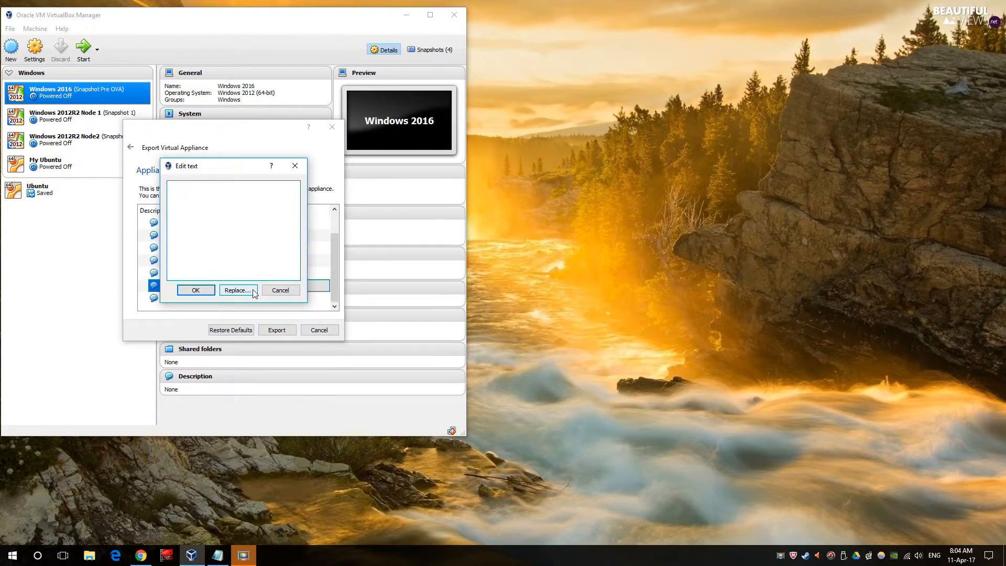
type("Windows 2016 Clean Patched April 2017")
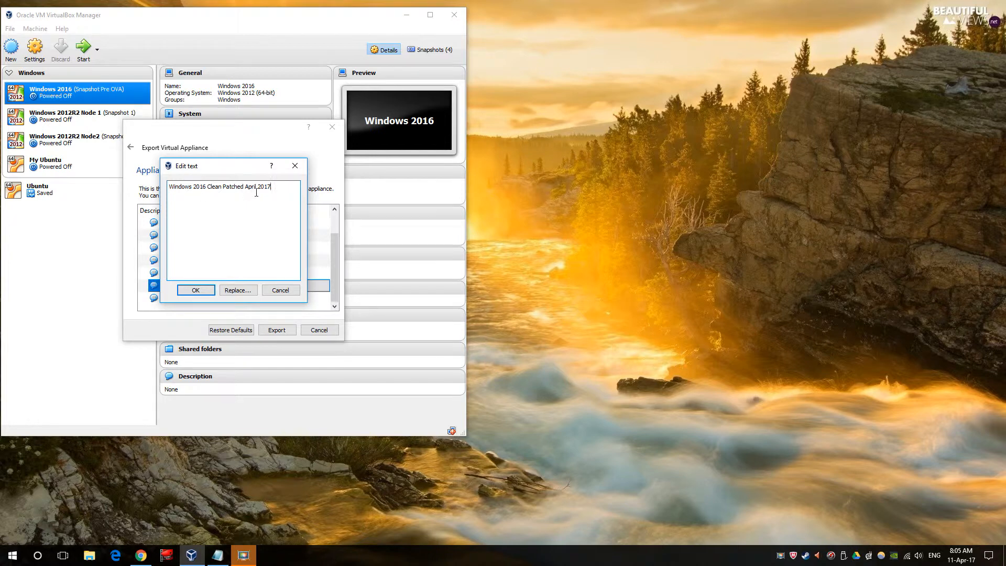
left_click(195, 292)
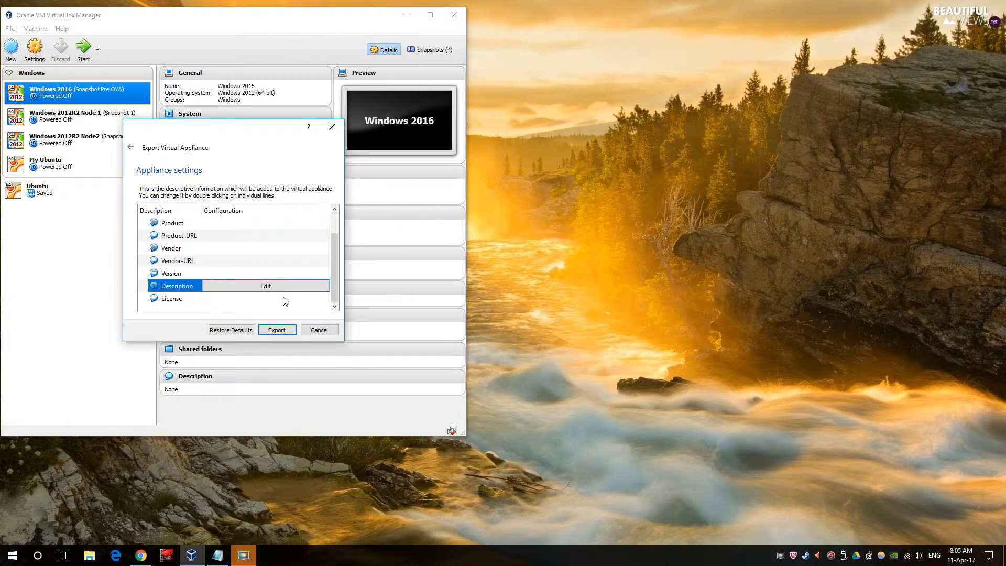
left_click(277, 330)
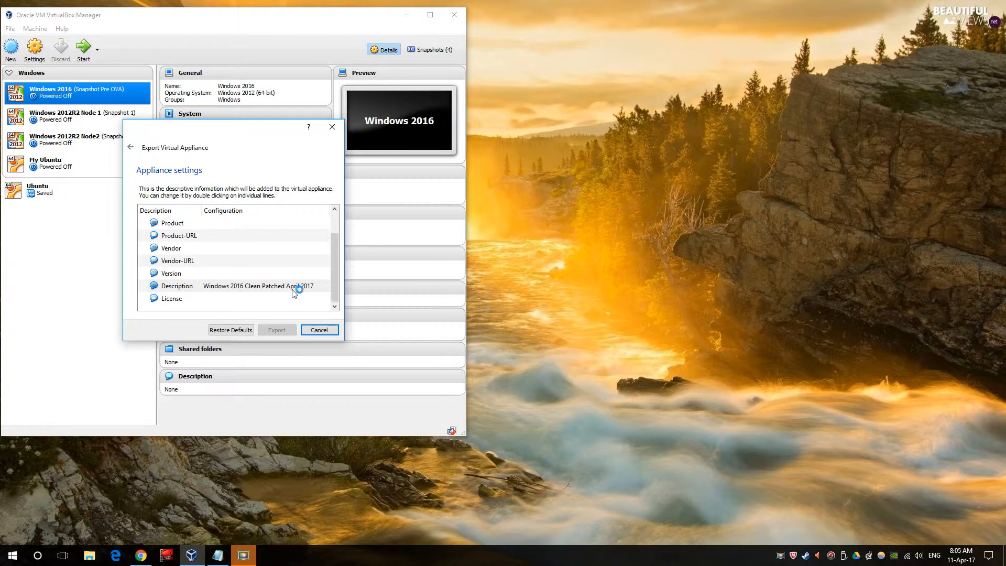
left_click_drag(228, 214, 481, 33)
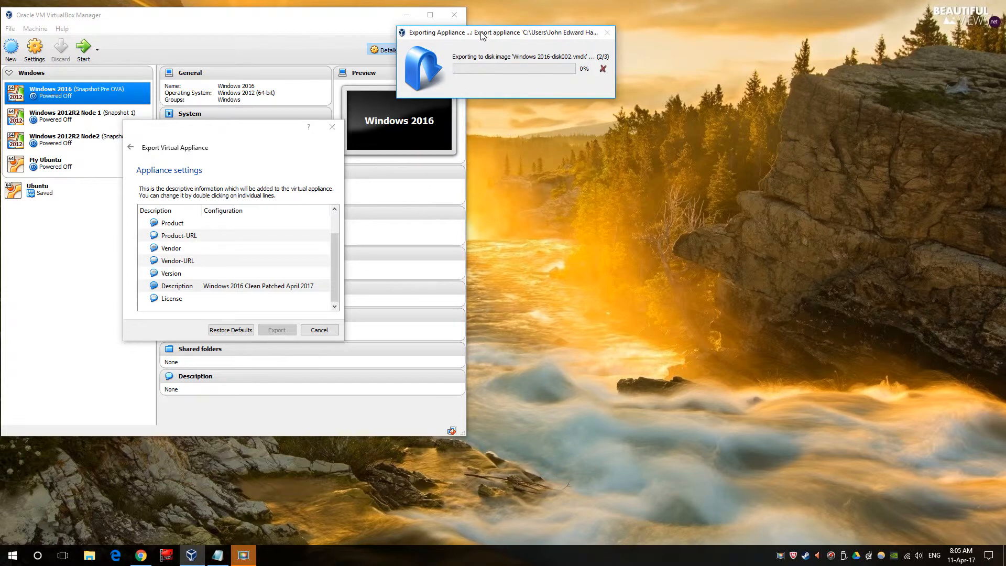
- Open the VirtualBox.txt notes and go over the vboxmanage import <file>.ova --dry-run command and its program folder path
left_click(217, 555)
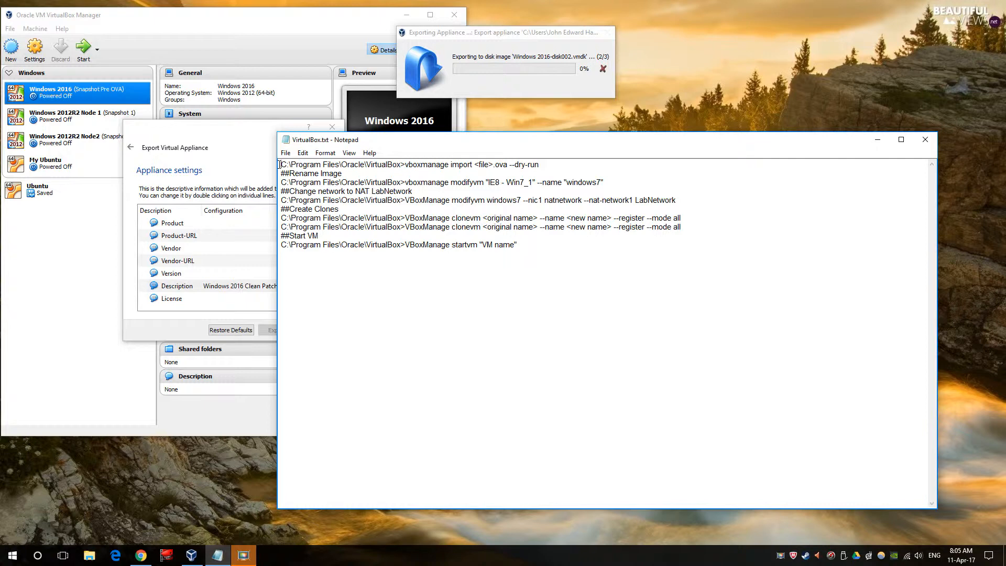
left_click_drag(279, 165, 405, 164)
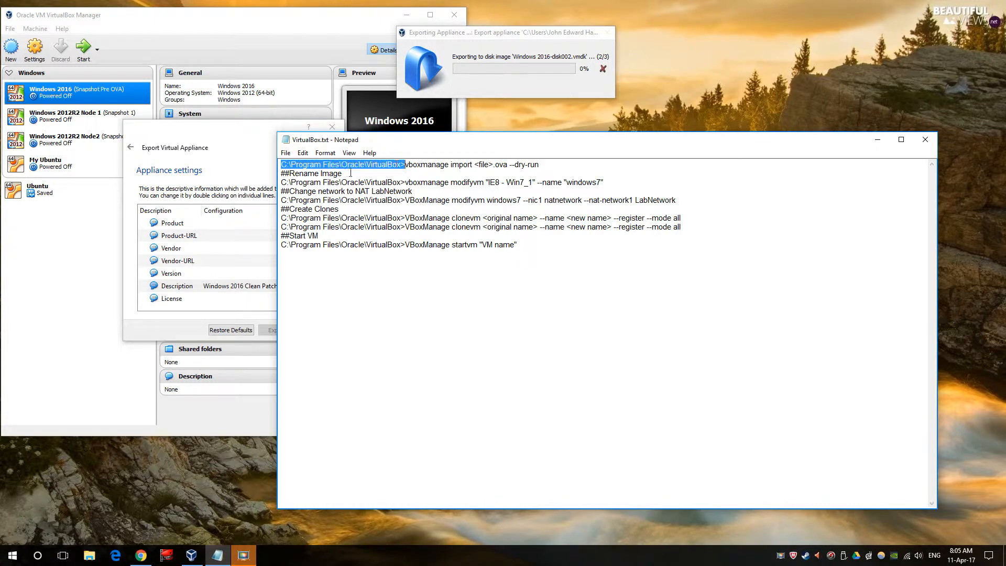
left_click(404, 166)
left_click_drag(404, 165, 450, 166)
left_click_drag(479, 164, 501, 166)
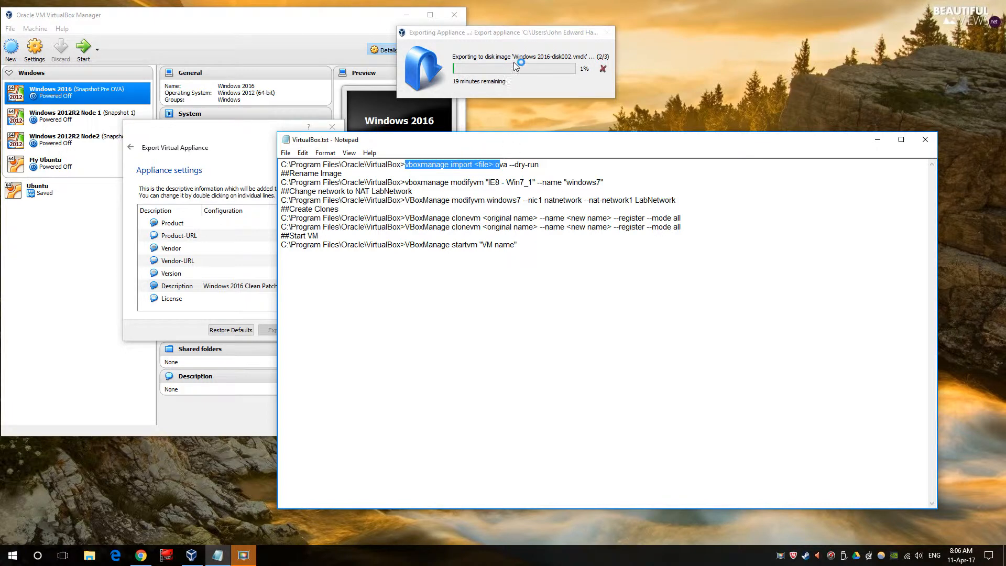
left_click(514, 170)
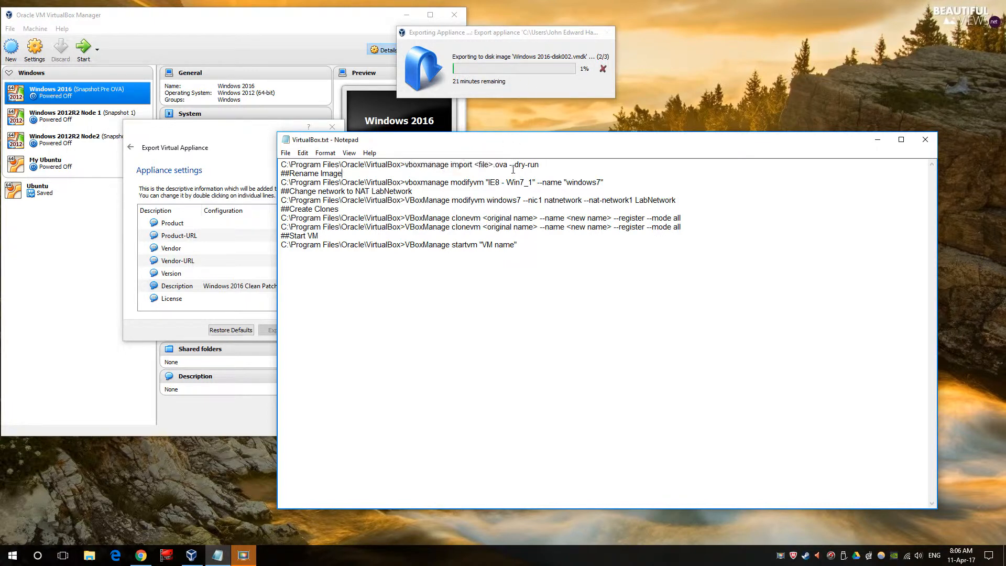
left_click_drag(402, 165, 496, 165)
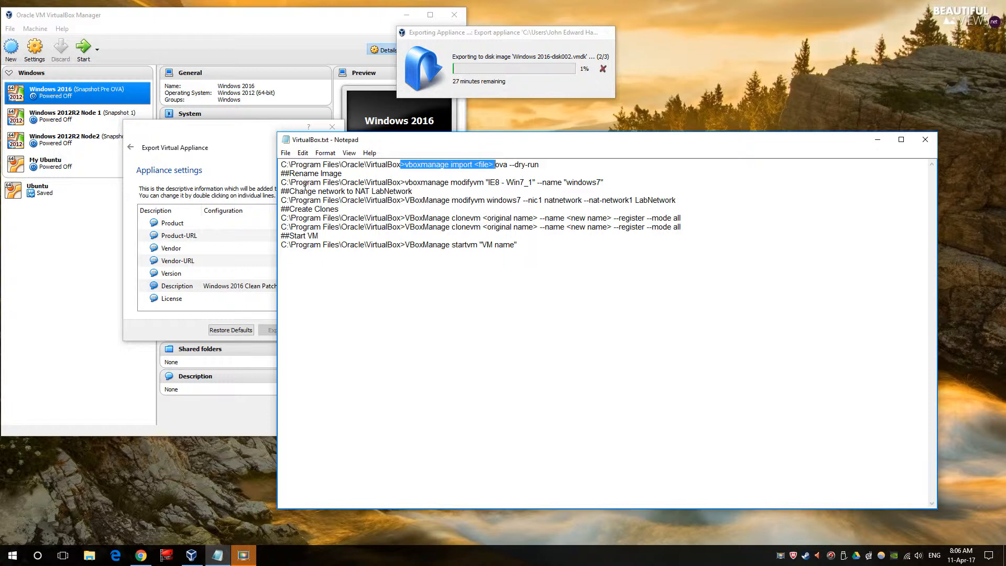
- Review the modifyvm command under ##Rename Image, comparing its virtual machine name with the import command's <file> placeholder and examining the --name option
left_click_drag(282, 183, 454, 186)
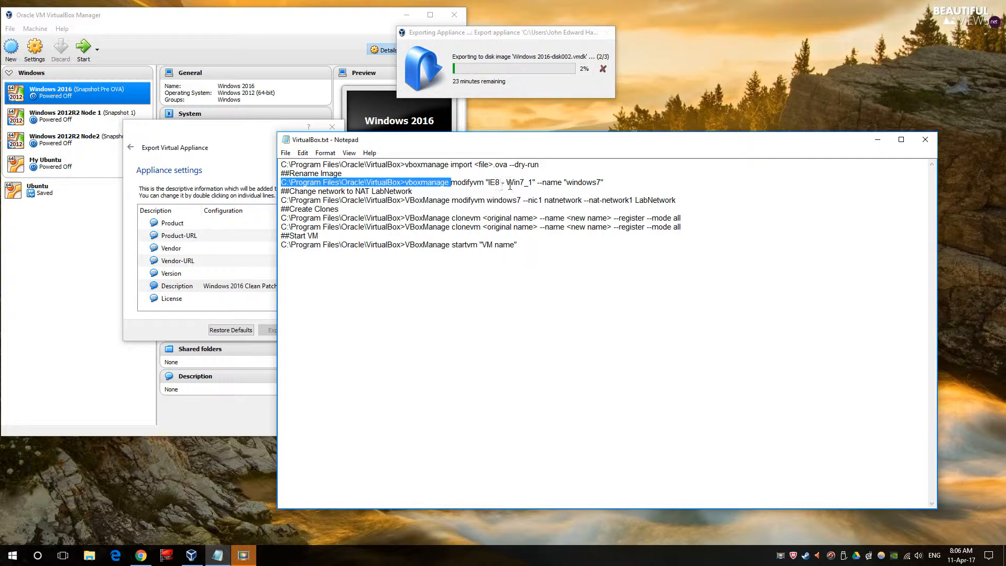
left_click_drag(444, 164, 493, 167)
left_click(486, 167)
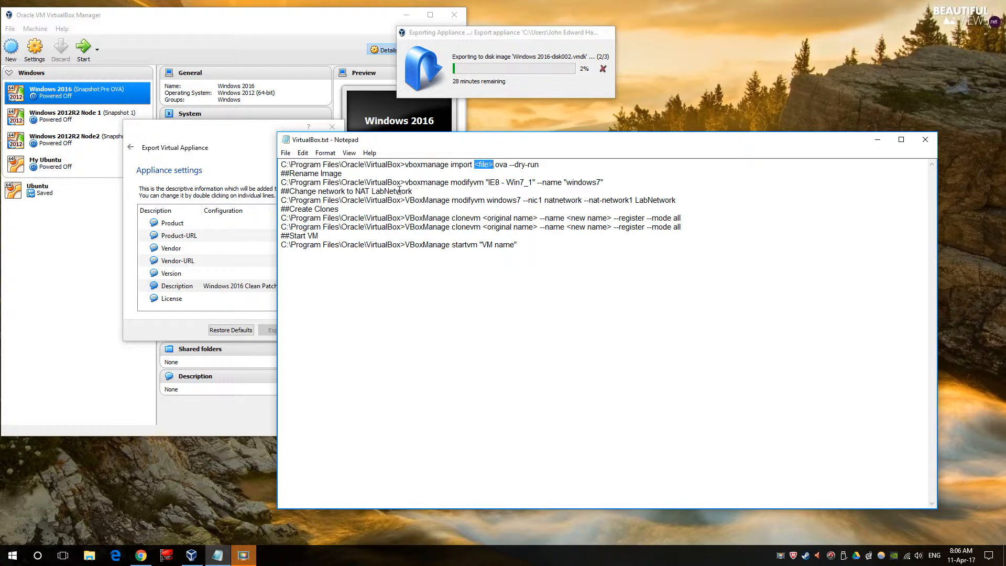
left_click_drag(405, 182, 534, 183)
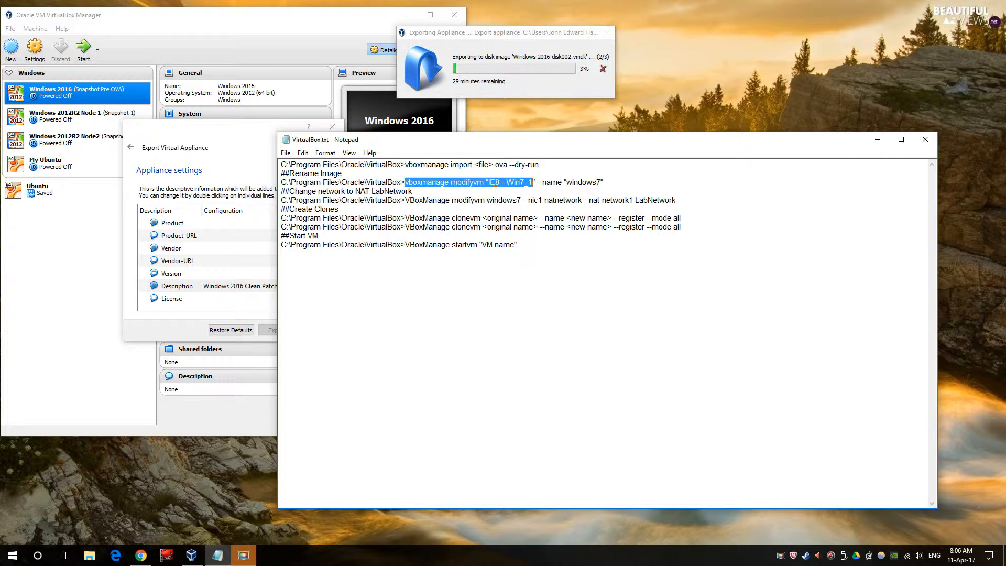
left_click(536, 182)
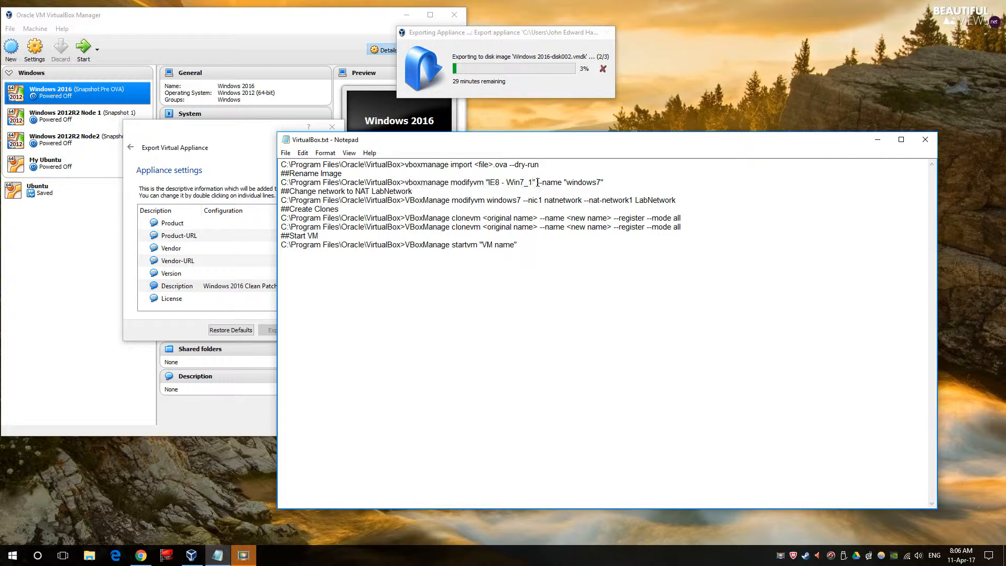
left_click_drag(487, 183, 609, 180)
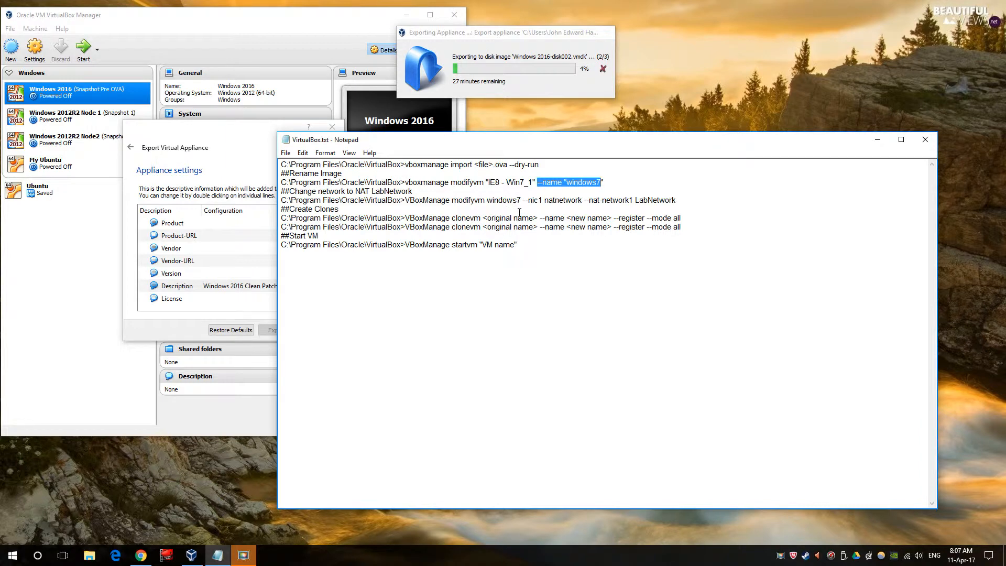
- Review the modifyvm command under ##Change network to NAT LabNetwork, including its --nic1 natnetwork and --nat-network1 LabNetwork options
left_click(407, 198)
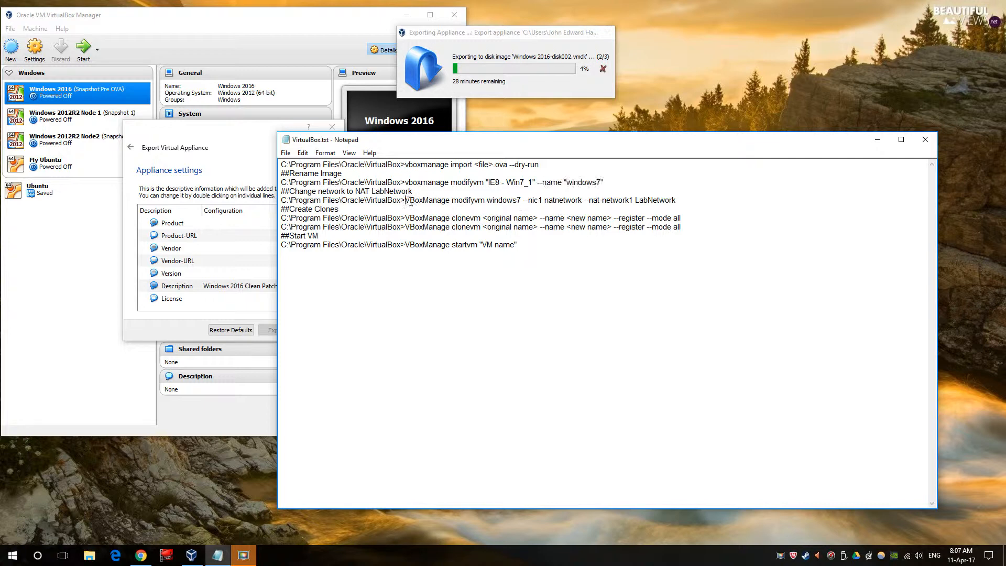
left_click_drag(406, 202, 523, 201)
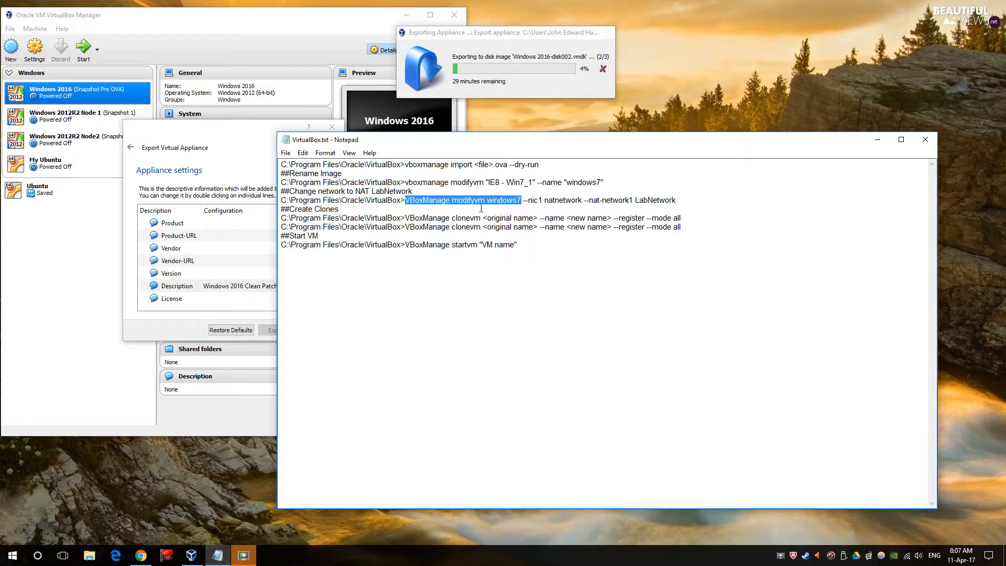
left_click_drag(526, 201, 685, 204)
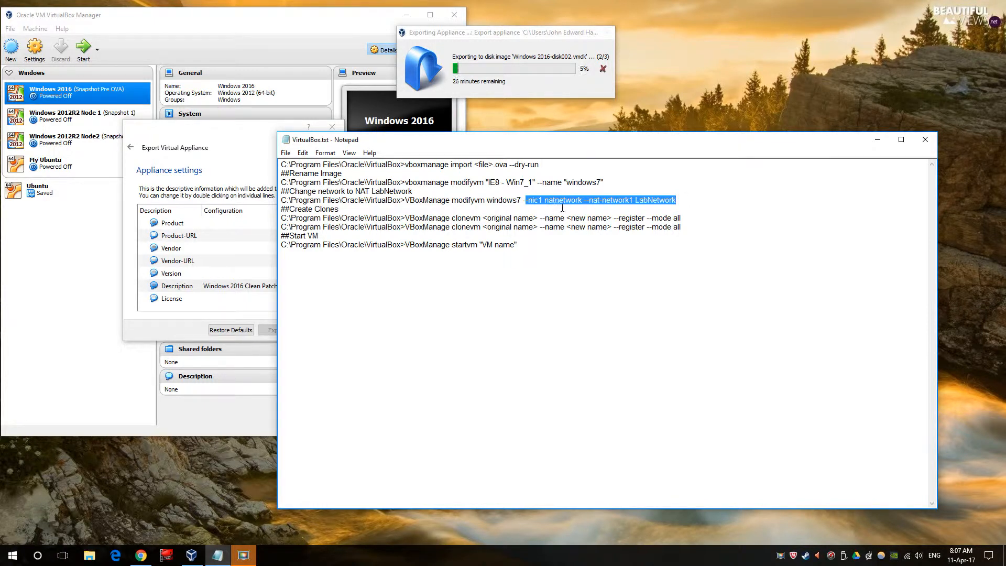
left_click(677, 206)
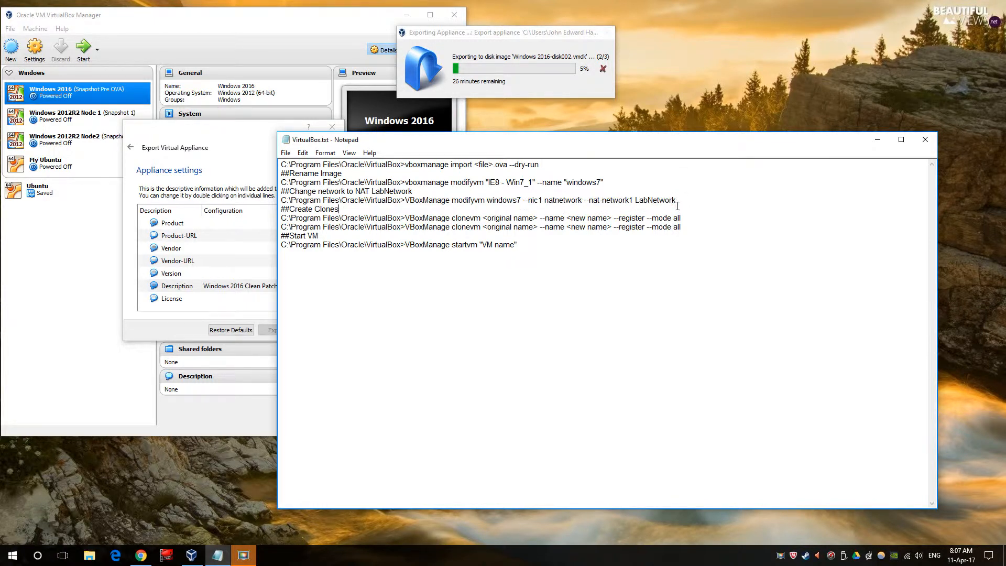
left_click(187, 134)
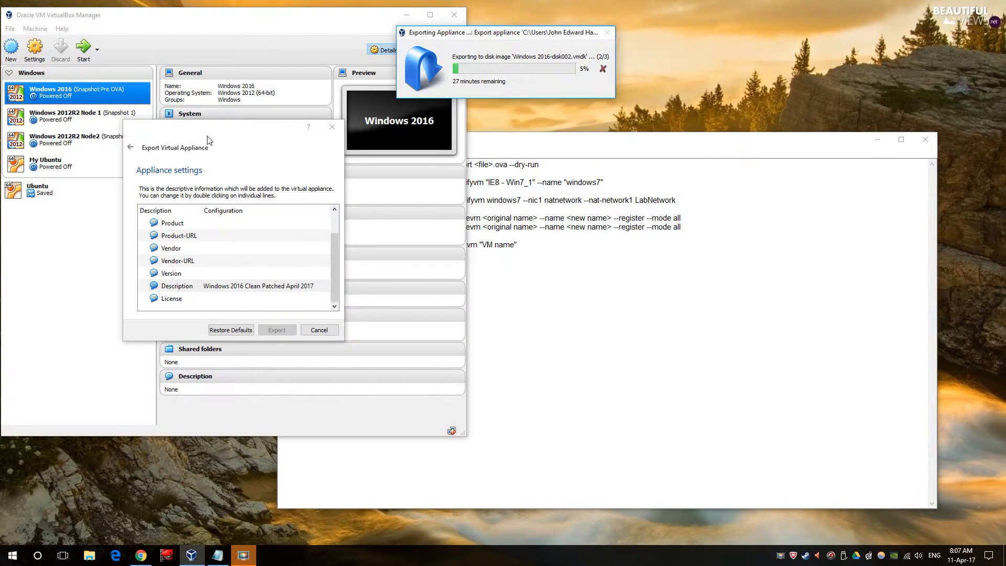
left_click(510, 140)
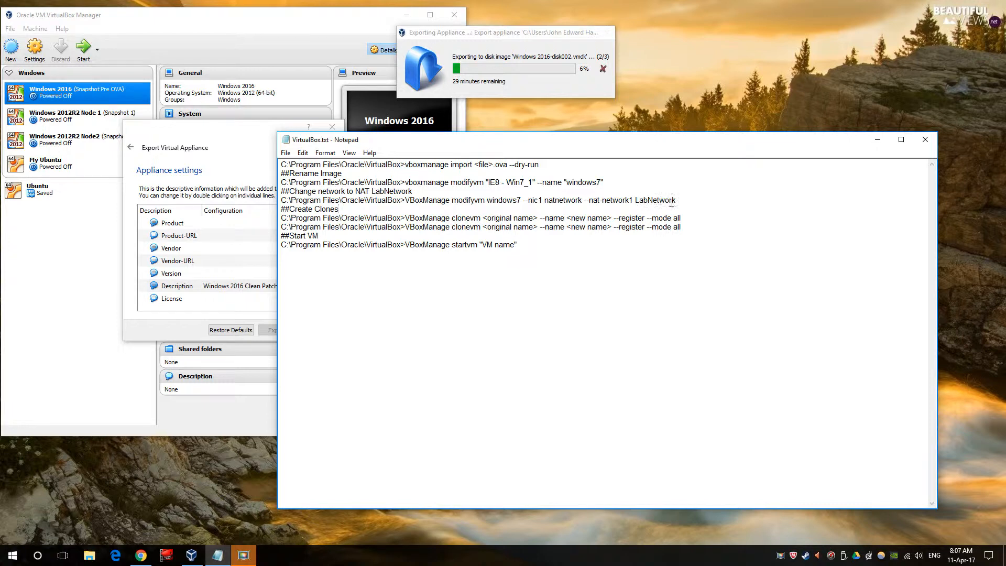
- Compare the import and modifyvm commands with the clonevm command under ##Create Clones, examining its <new name>, --register and --mode all parts
left_click_drag(419, 201, 531, 203)
left_click(525, 209)
left_click(406, 219)
left_click(452, 165)
left_click_drag(451, 165, 545, 166)
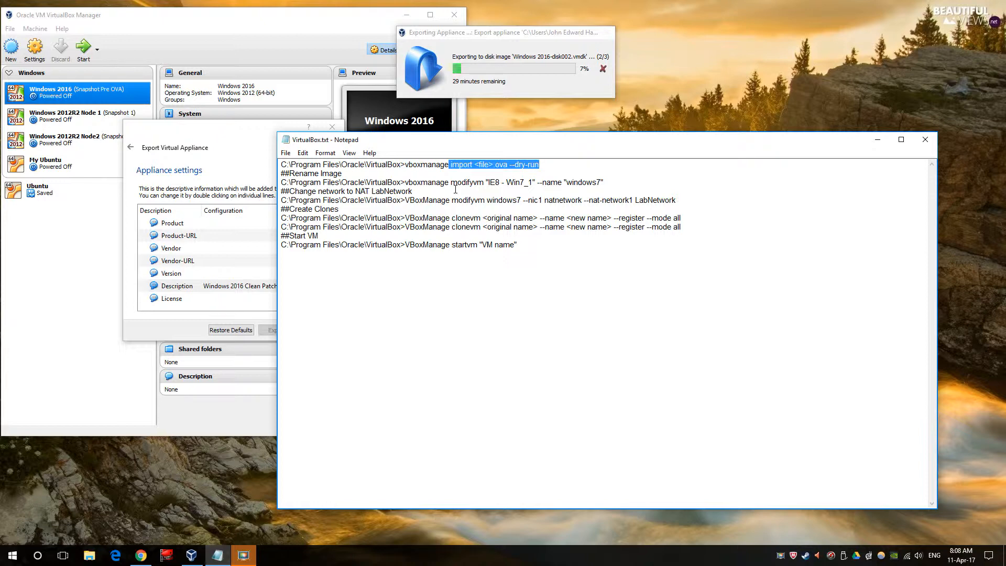
left_click(438, 216)
left_click(407, 219)
left_click_drag(406, 219, 482, 222)
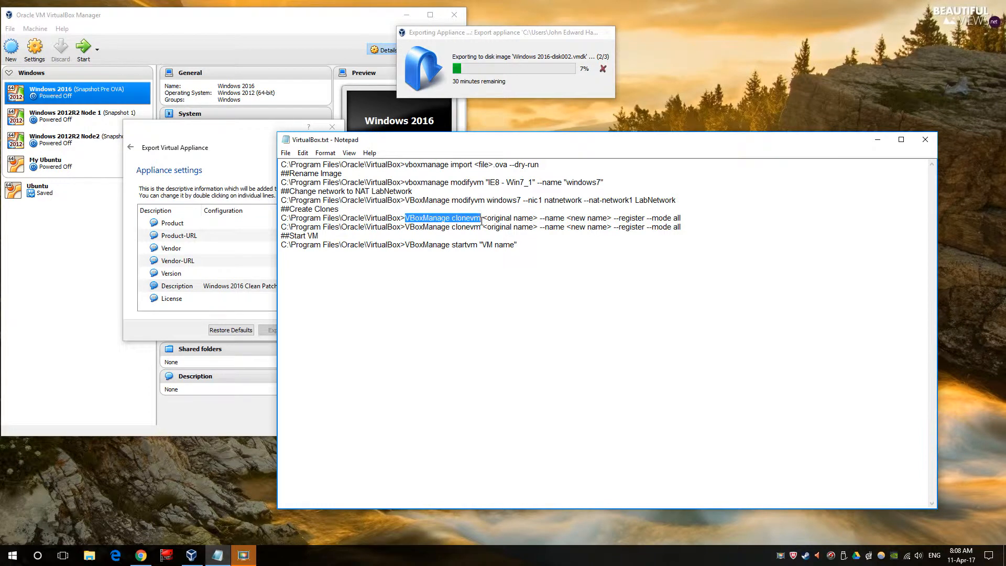
left_click_drag(413, 183, 605, 183)
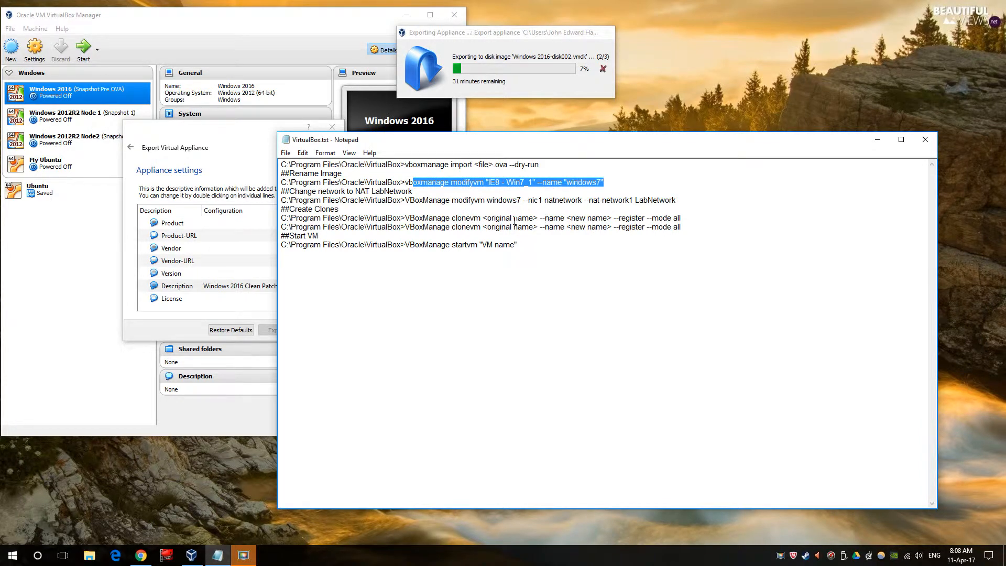
left_click_drag(483, 218, 677, 223)
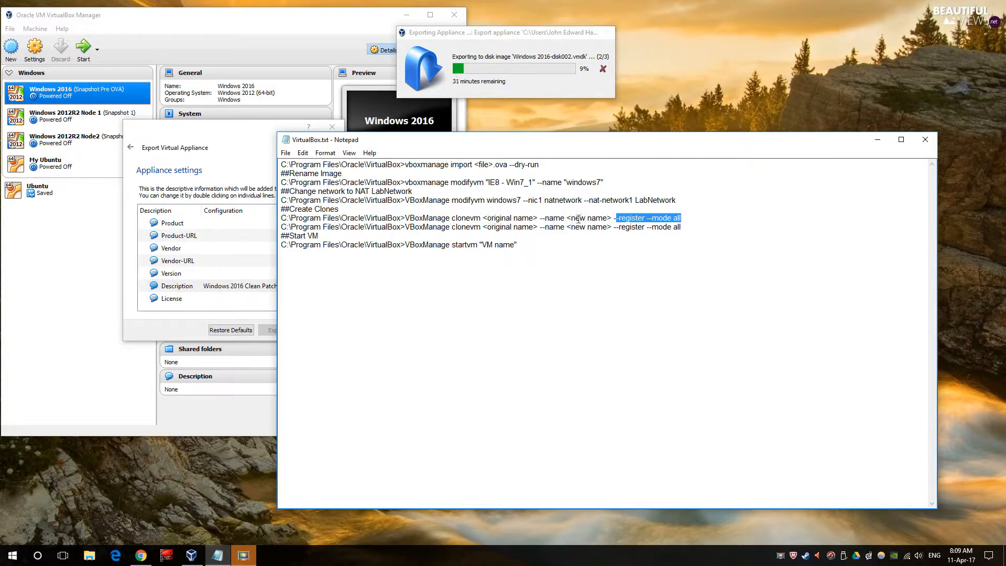
left_click_drag(567, 218, 611, 219)
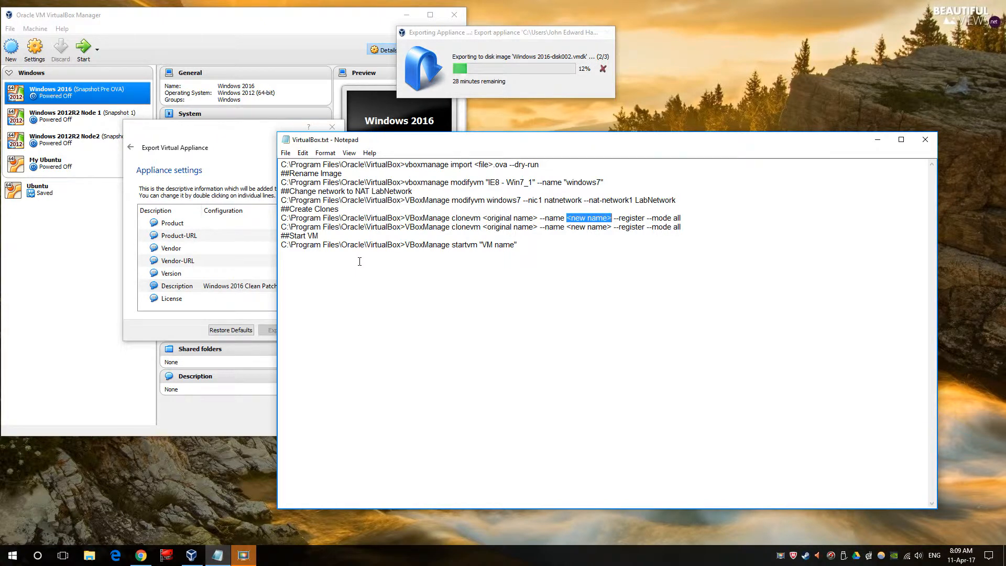
left_click(553, 259)
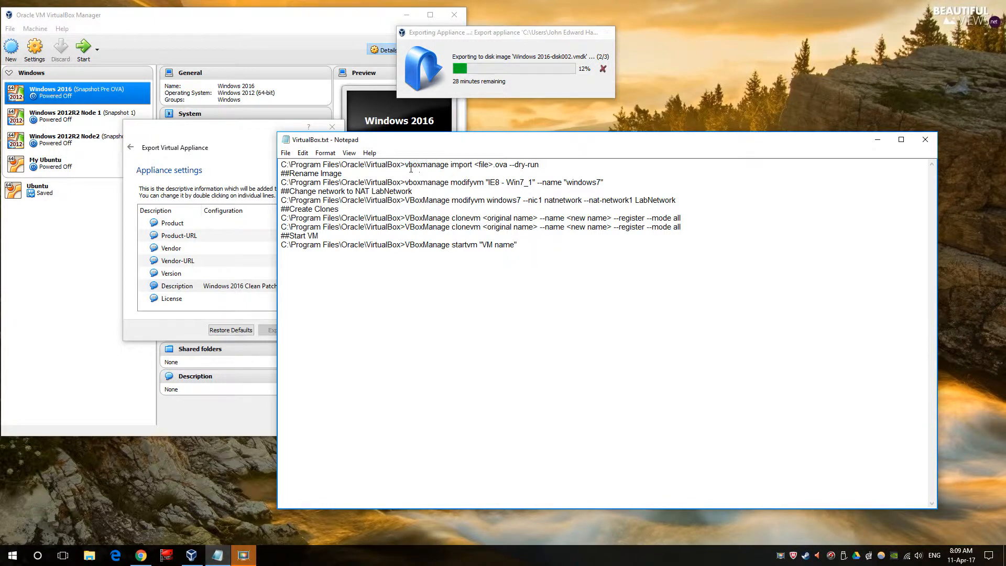
- Copy the C:\Program Files\Oracle\VirtualBox> path from the import line in the notes and open a Command Prompt
left_click_drag(406, 166, 449, 167)
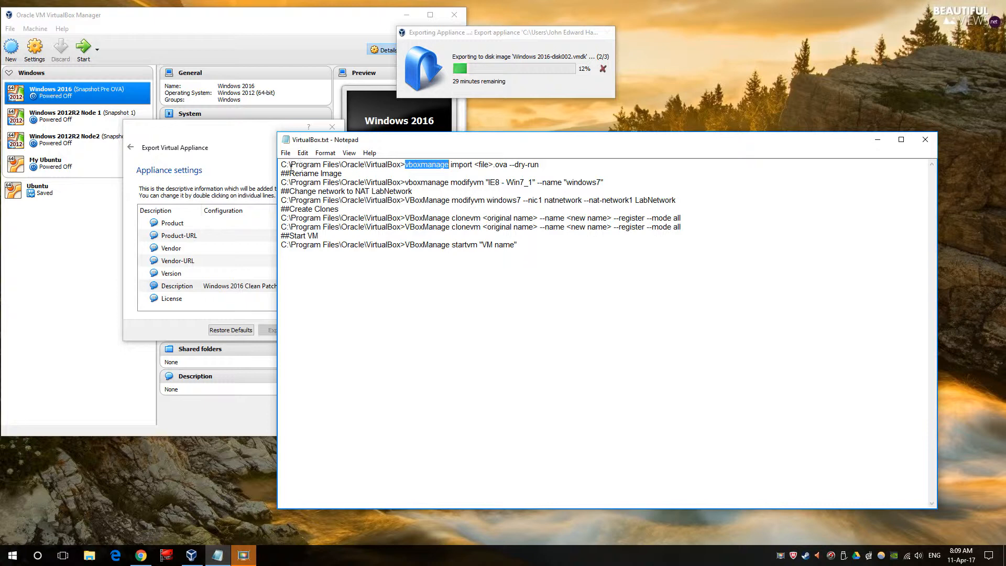
left_click(409, 170)
left_click_drag(405, 166, 449, 168)
left_click_drag(405, 166, 279, 166)
key("ctrl+c")
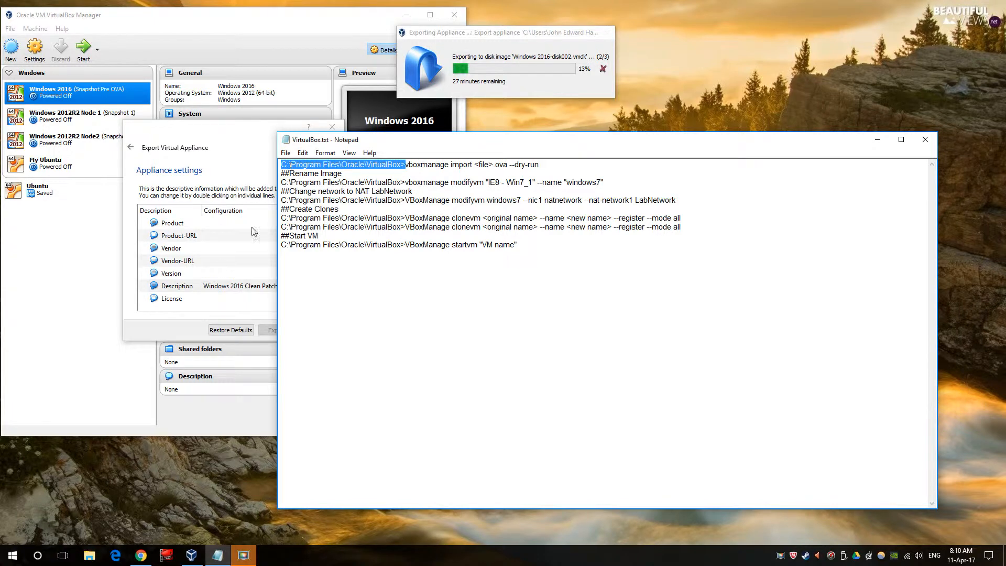
left_click(11, 559)
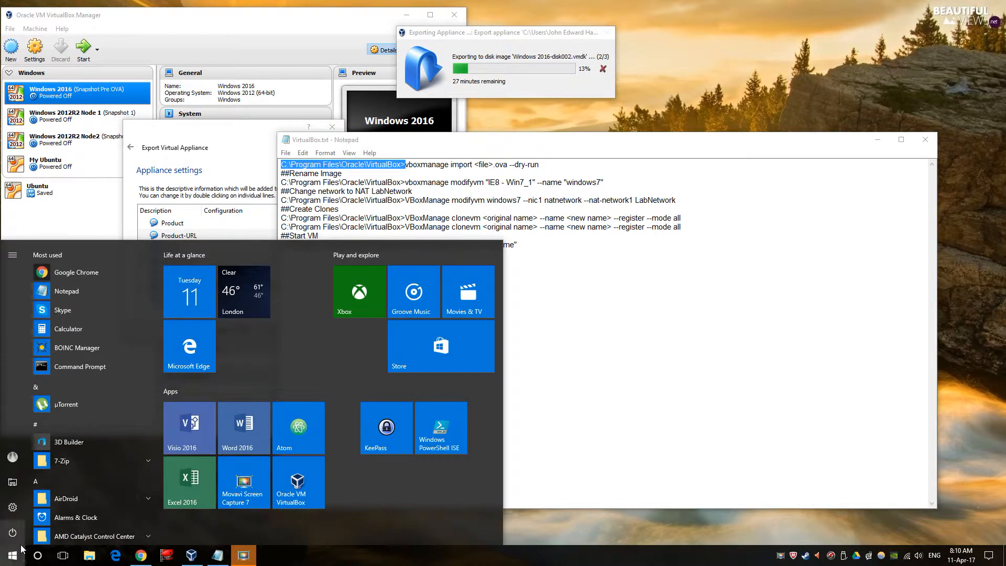
left_click(84, 367)
- Try to change to the VirtualBox folder by running cd C:\Program Files\Oracle\VirtualBox> with the copied trailing > included
right_click(302, 180)
right_click(304, 180)
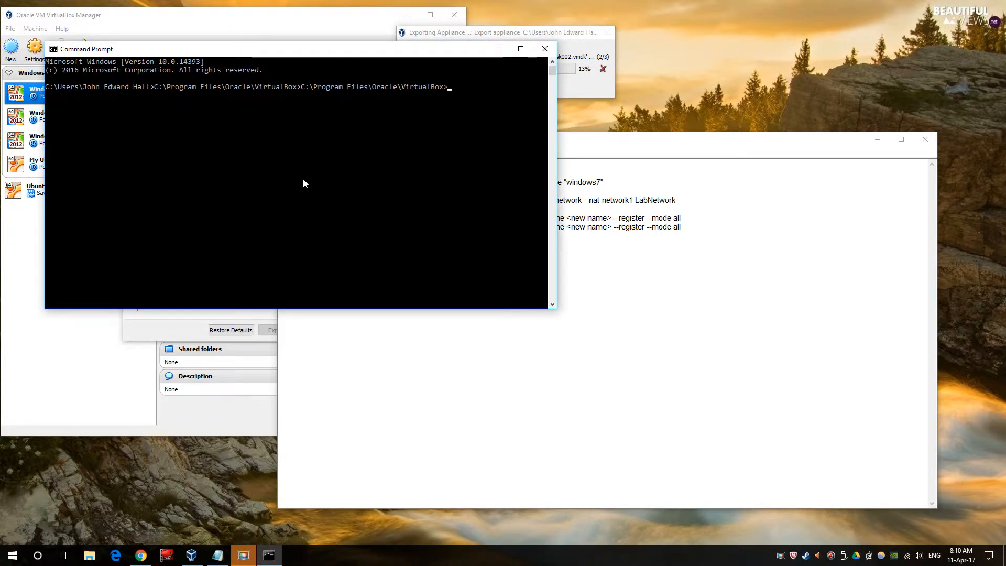
key("BackSpace")
key("BackSpace")
key("BackSpace")
key("BackSpace")
key("BackSpace")
key("BackSpace")
key("BackSpace")
key("BackSpace")
key("BackSpace")
key("BackSpace")
key("BackSpace")
key("BackSpace")
key("BackSpace")
key("BackSpace")
key("BackSpace")
key("BackSpace")
key("BackSpace")
key("BackSpace")
key("BackSpace")
key("BackSpace")
key("BackSpace")
key("BackSpace")
key("BackSpace")
key("BackSpace")
key("BackSpace")
key("BackSpace")
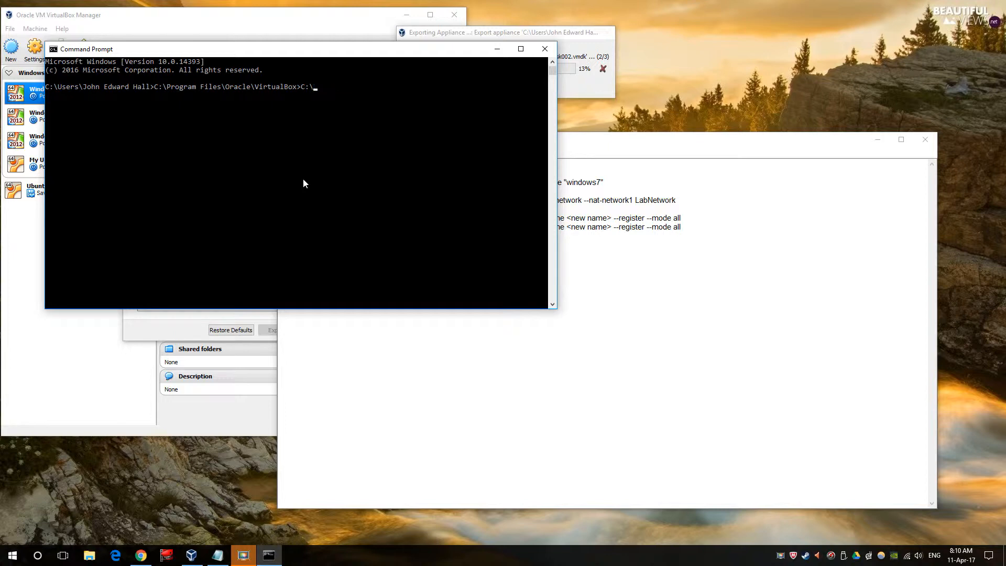
type("cd")
key("Return")
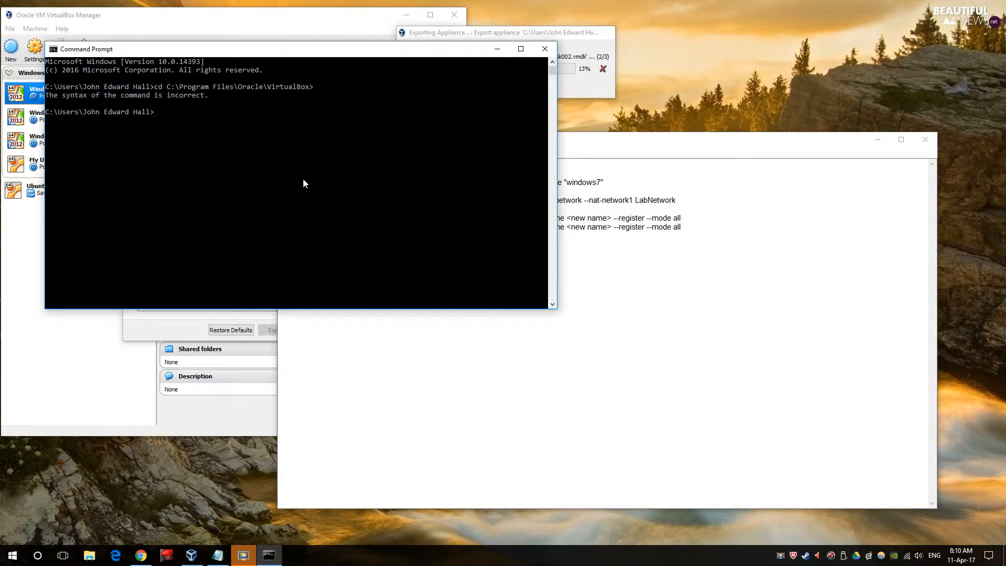
- Change the working directory to C:\Program Files\Oracle\VirtualBox, leaving out the trailing > of the pasted path
type("cd")
key("ctrl+v")
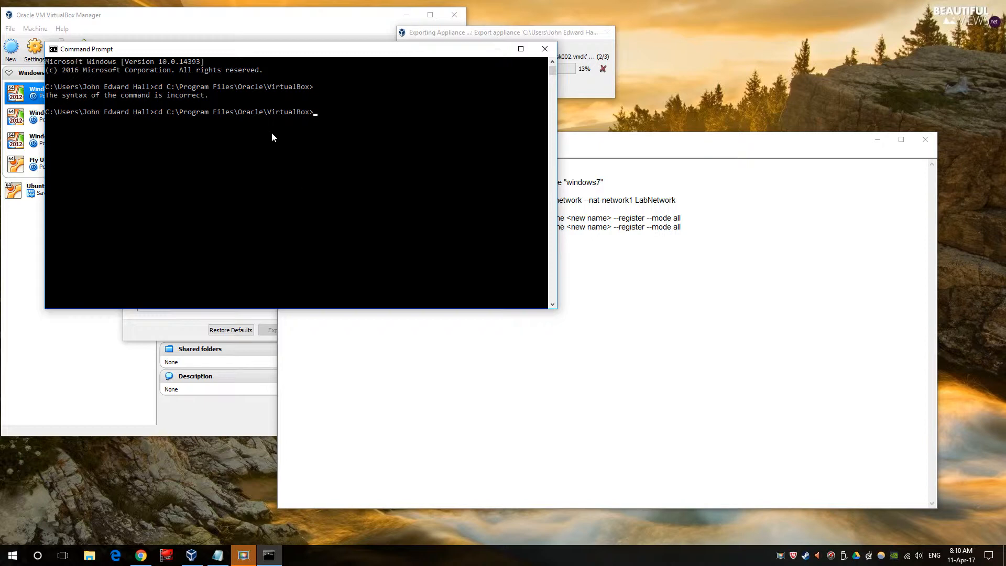
key("BackSpace")
key("Return")
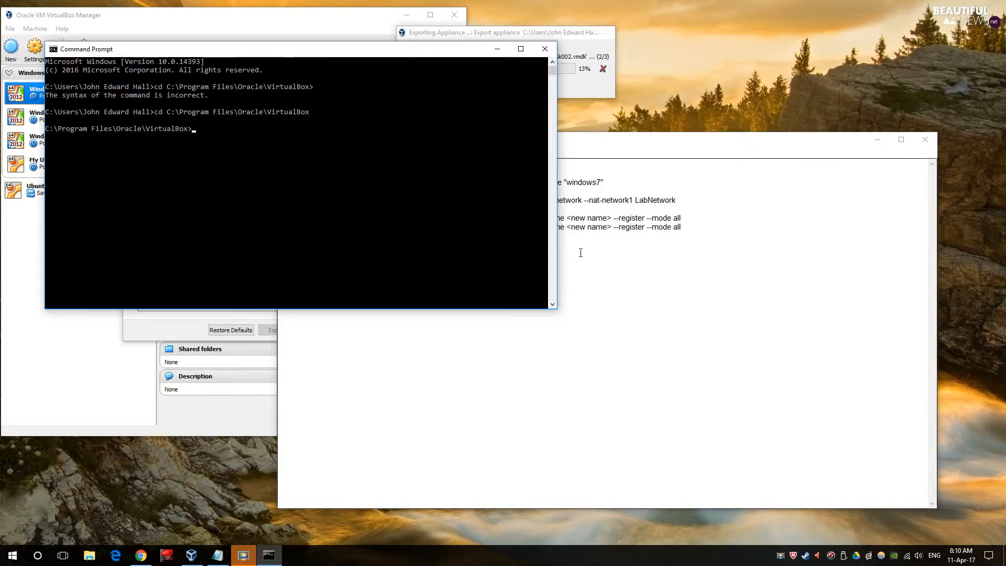
- Run VBoxManage with the /? argument from the VirtualBox folder to list its available commands
type("VBox")
key("Tab")
key("Tab")
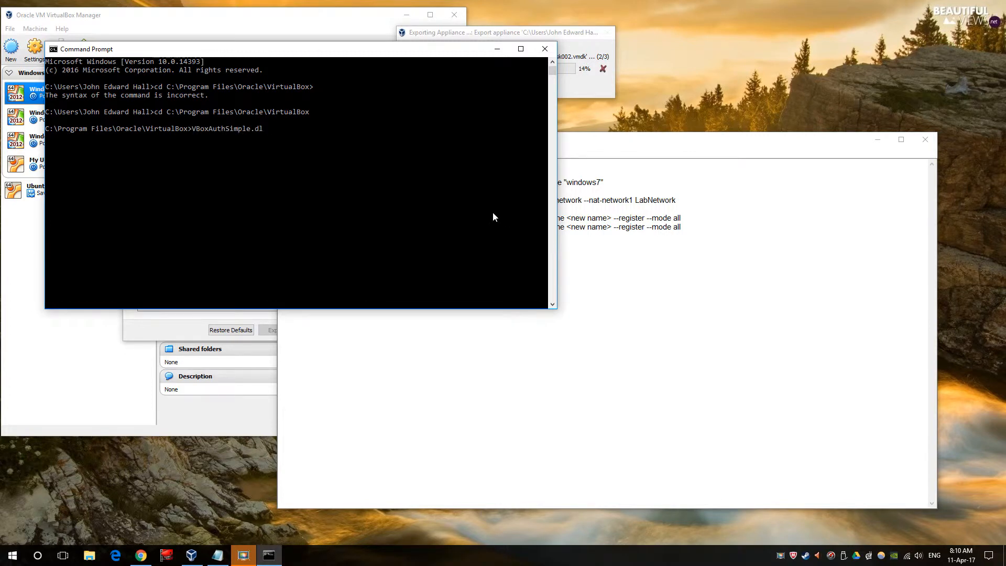
key("BackSpace")
key("BackSpace")
key("BackSpace")
key("BackSpace")
key("BackSpace")
key("BackSpace")
key("BackSpace")
key("BackSpace")
key("BackSpace")
key("BackSpace")
key("BackSpace")
key("BackSpace")
key("BackSpace")
key("BackSpace")
type("Ma")
key("Tab")
type("/?")
key("Return")
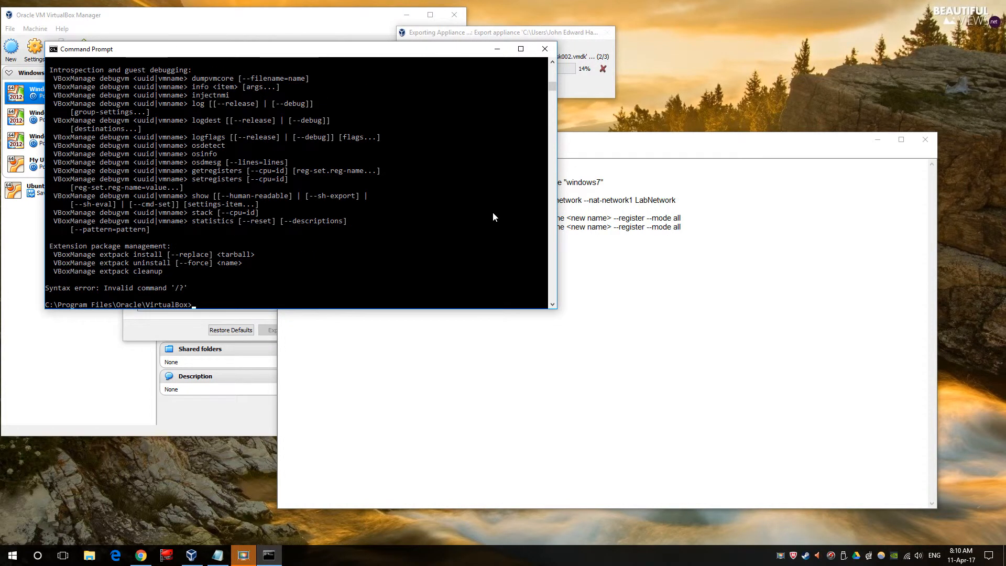
- Enlarge the Command Prompt window vertically and browse back up through the VBoxManage usage listing
double_click(397, 310)
scroll(401, 440, "up", 11)
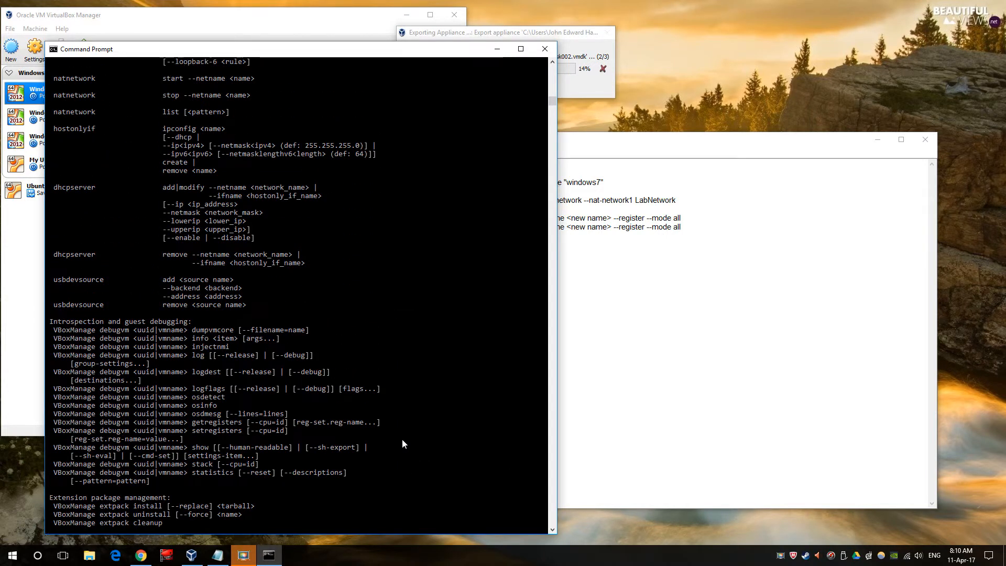
scroll(402, 444, "up", 20)
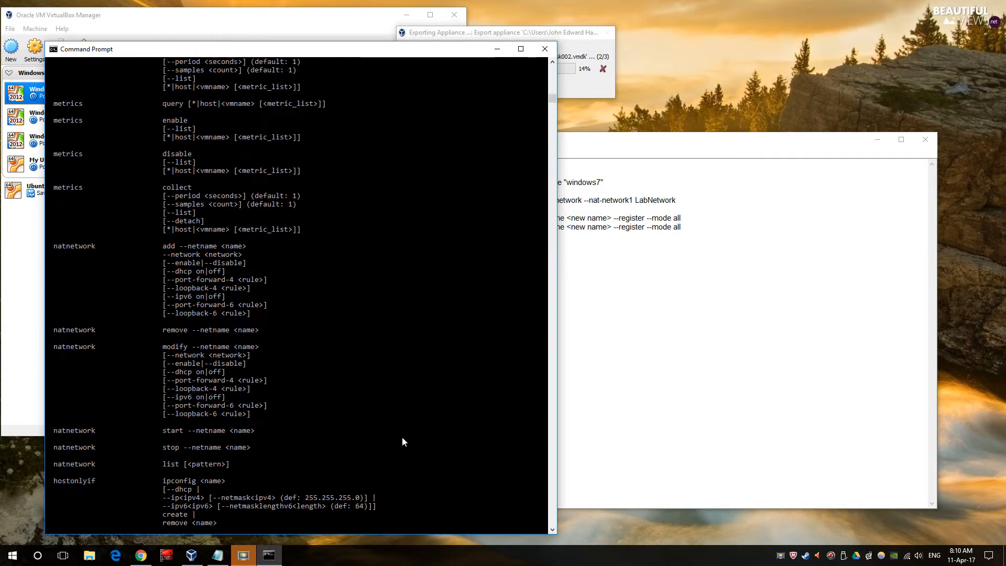
scroll(402, 441, "up", 20)
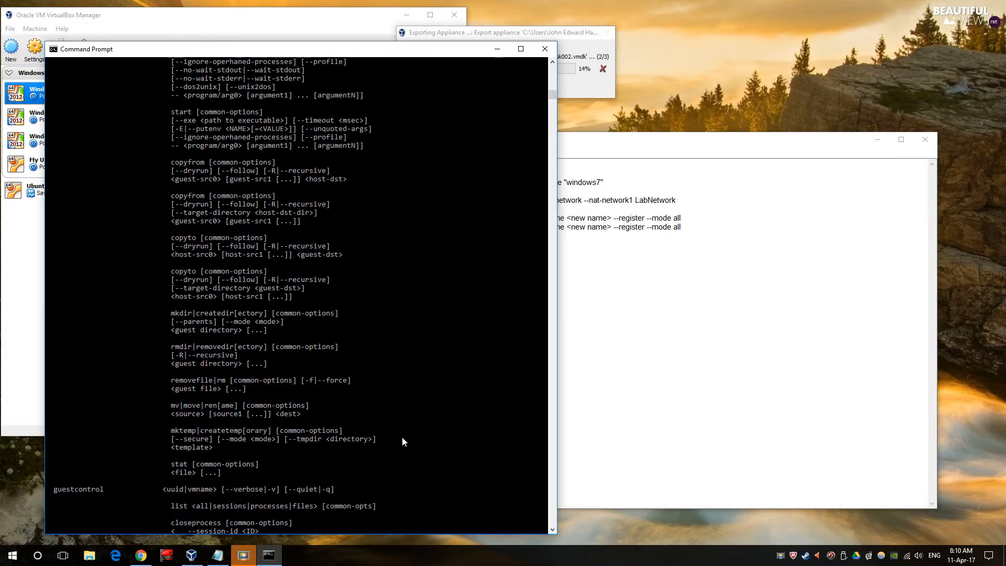
scroll(402, 438, "up", 1)
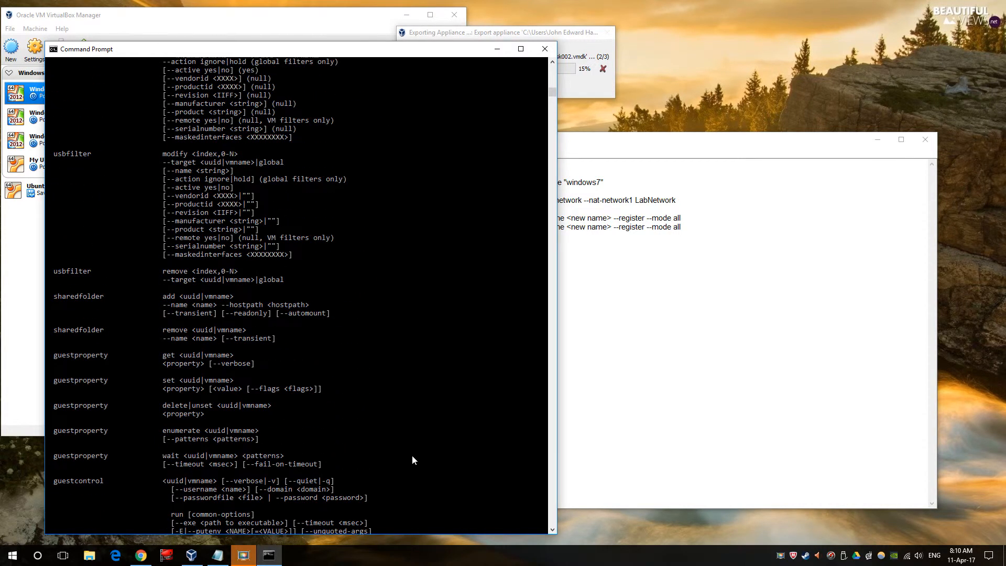